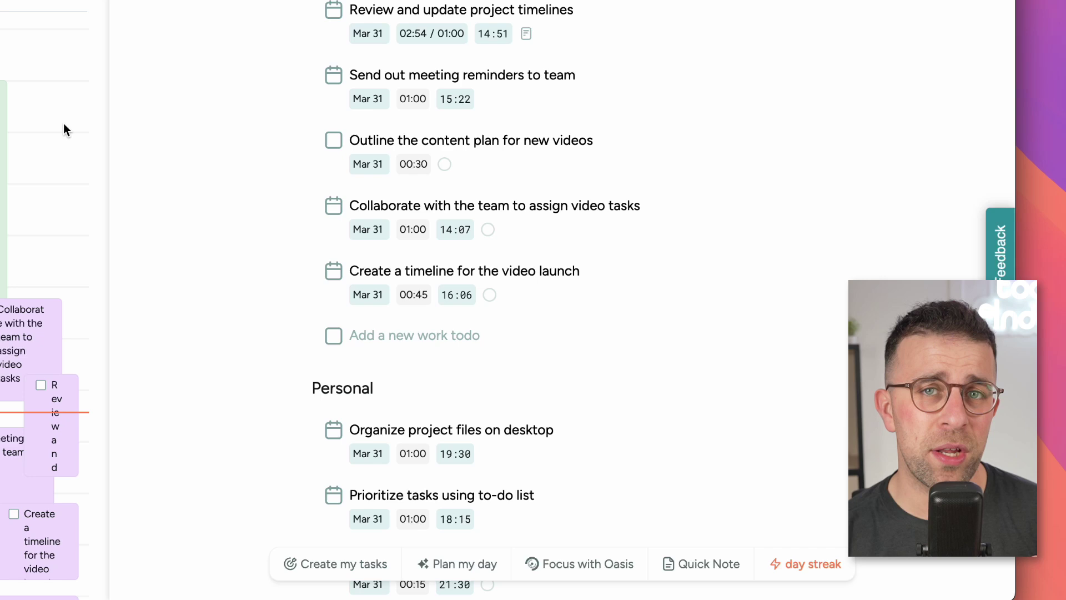
# Describe the day for the AI: feed the cat at 8am, run at 9am, report at 10am
pyautogui.click(366, 563)
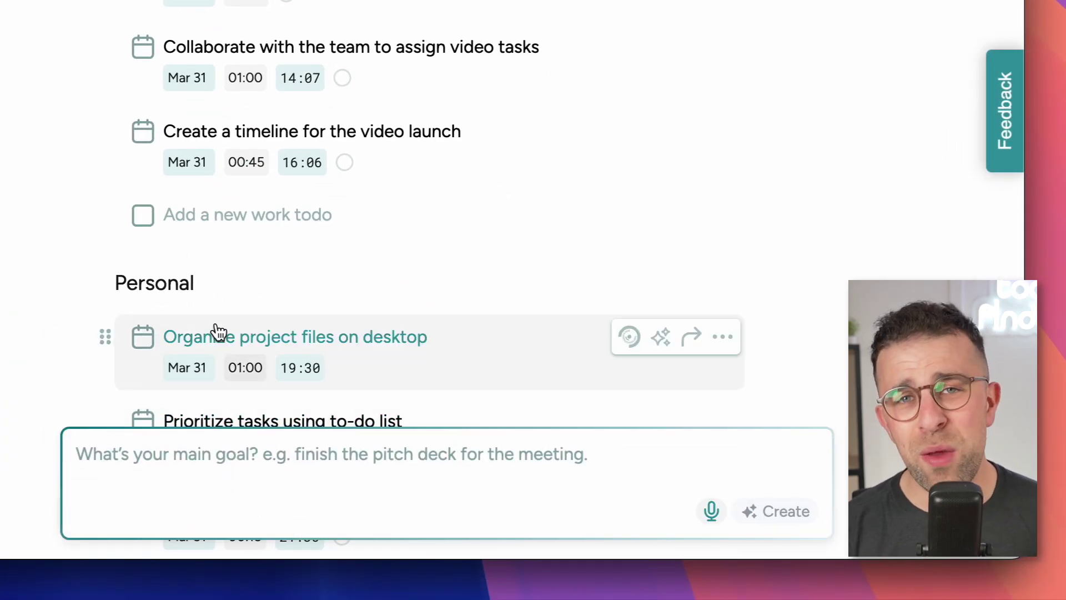
pyautogui.write("I'm looking to plan my d")
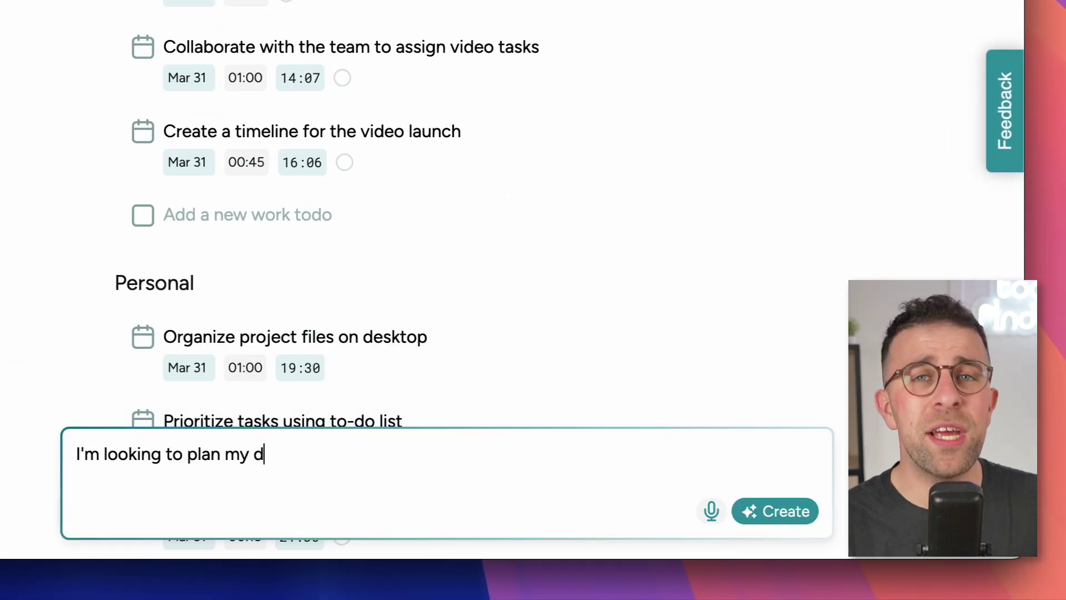
pyautogui.write('ay, the first thing I want to do is at 8am')
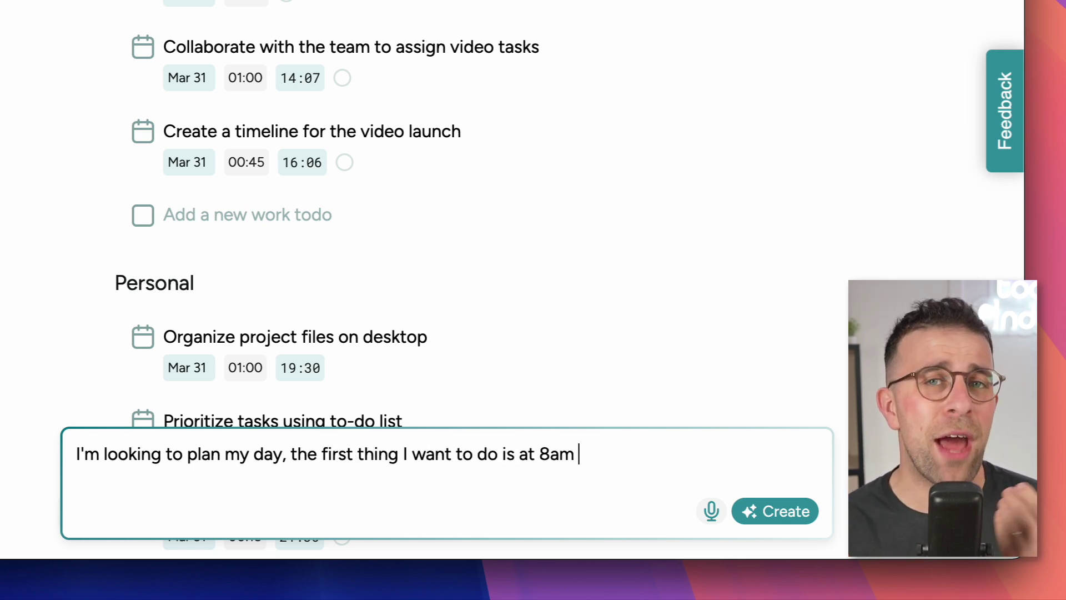
pyautogui.write(' is feeed')
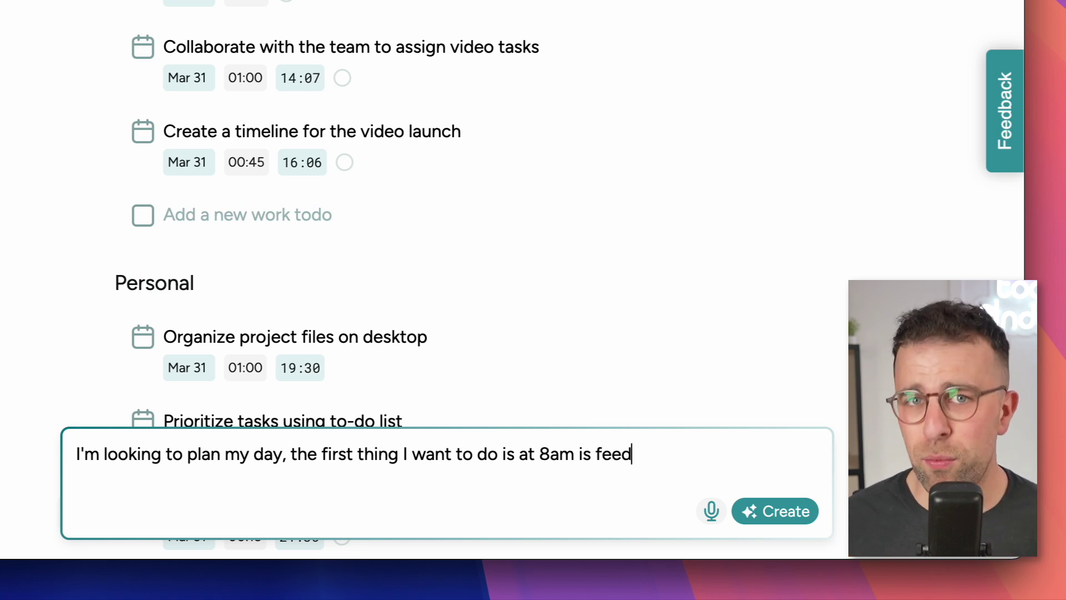
pyautogui.write(' the cat. ')
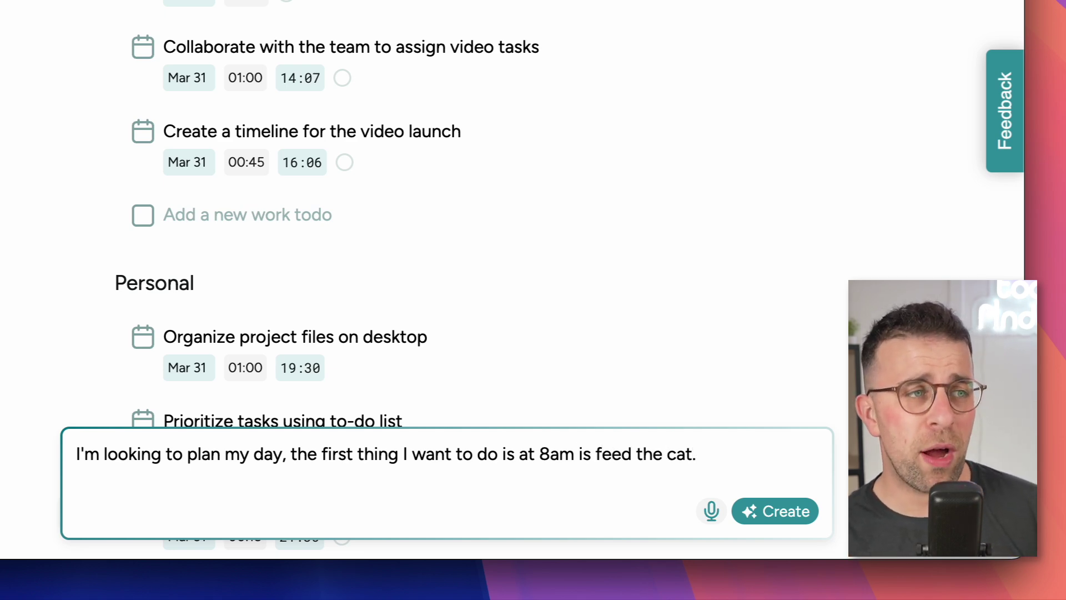
pyautogui.write('Then I want to run for')
pyautogui.press('BackSpace')
pyautogui.press('BackSpace')
pyautogui.write('a')
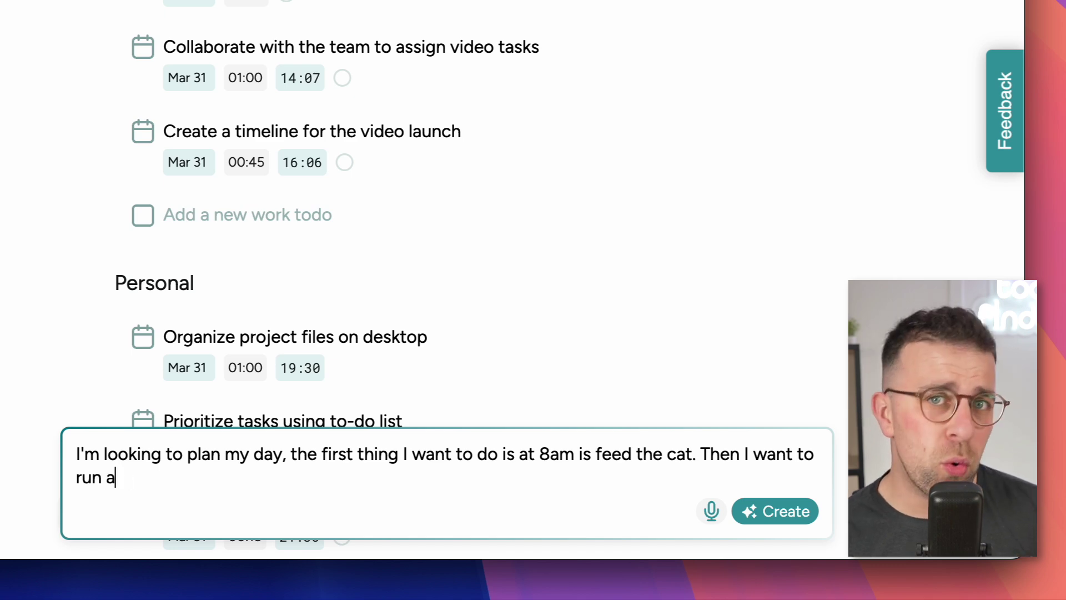
pyautogui.write('t 9am, then followed by working on a report at')
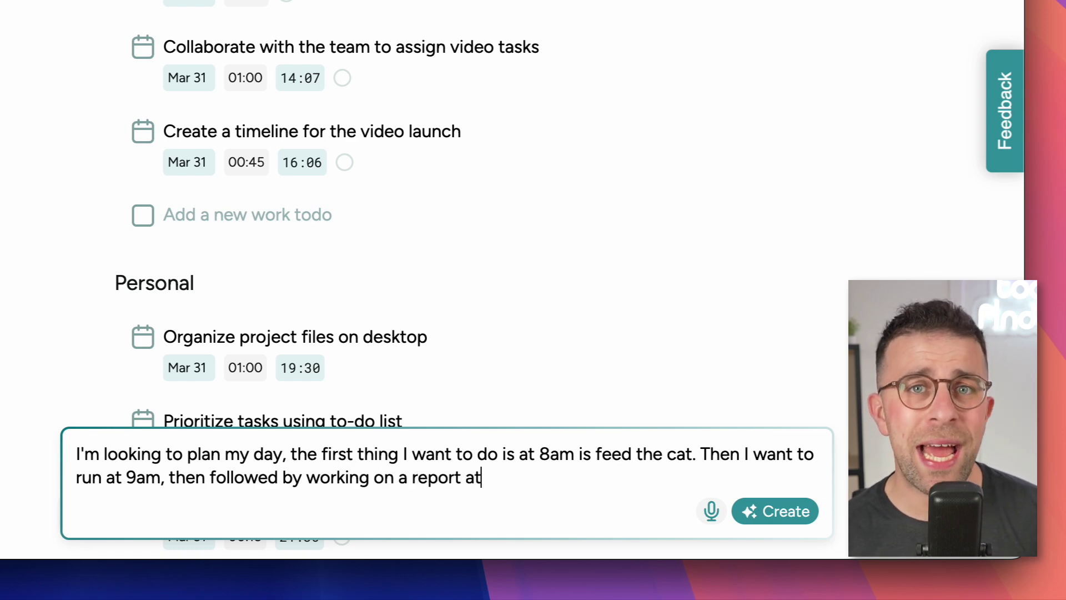
pyautogui.write('.')
pyautogui.press('Return')
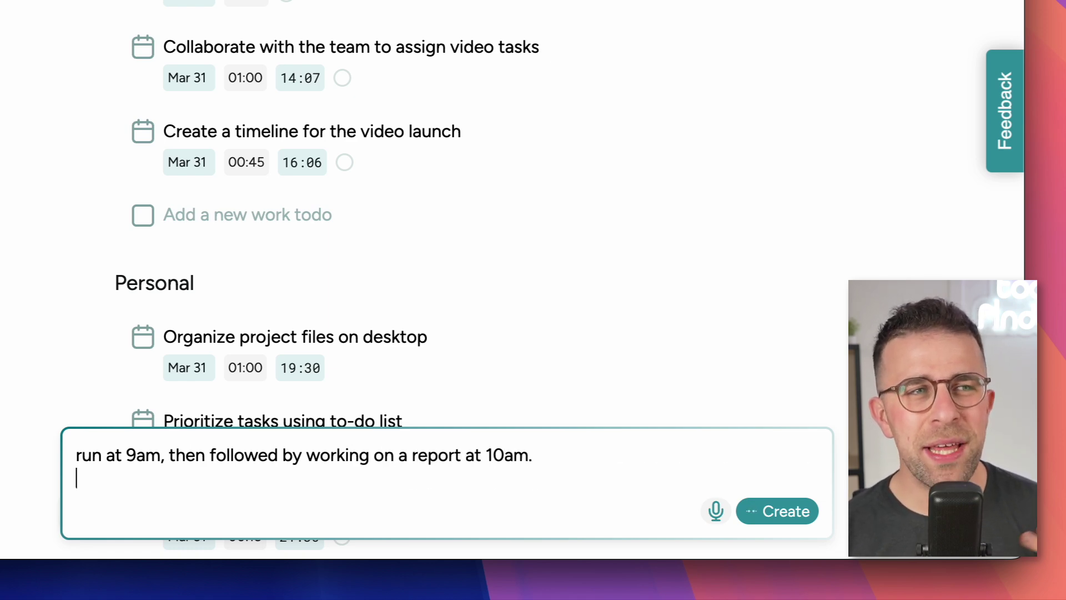
# Create the AI tasks, plan the day anyway past the planned-time warning, and pick a planning method
pyautogui.click(766, 512)
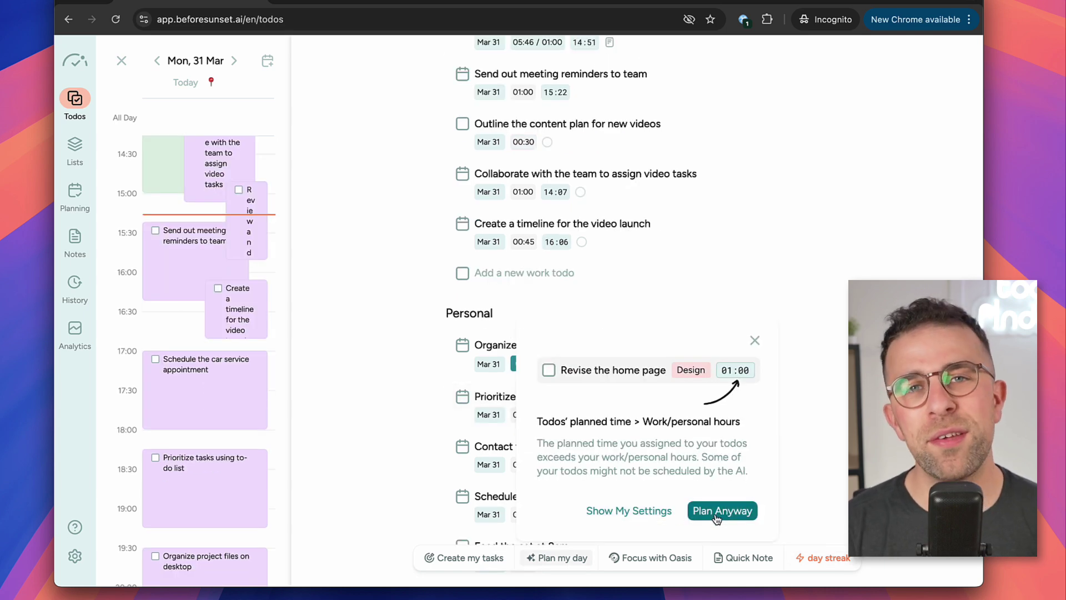
pyautogui.click(698, 504)
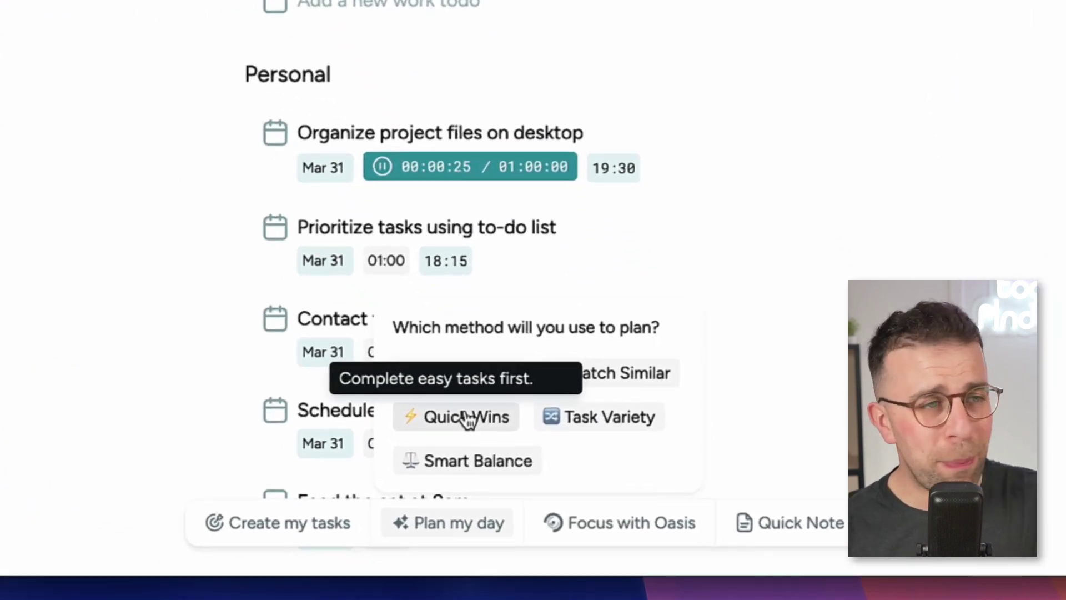
pyautogui.click(765, 378)
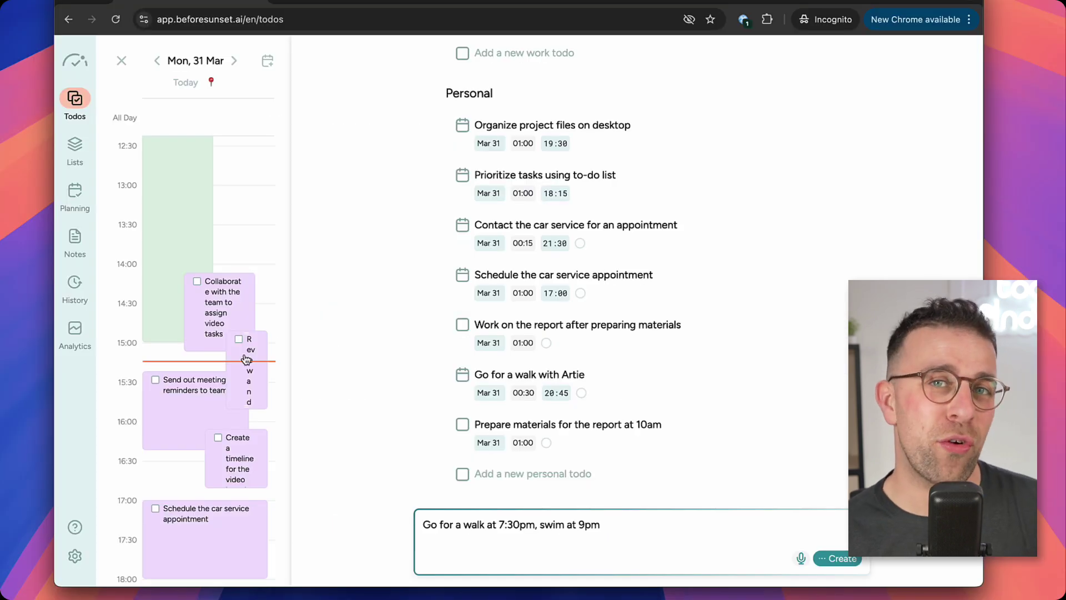
# Scroll through the new walk and swim todos and check the 7:30pm walk alarm's details
pyautogui.scroll(-7, 246, 359)
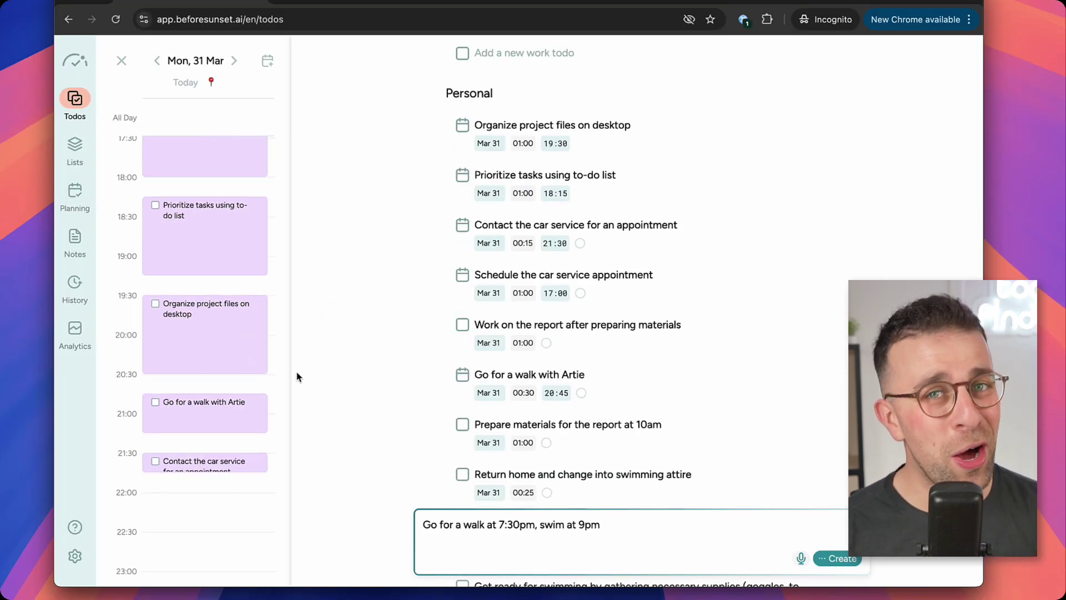
pyautogui.scroll(-3, 468, 455)
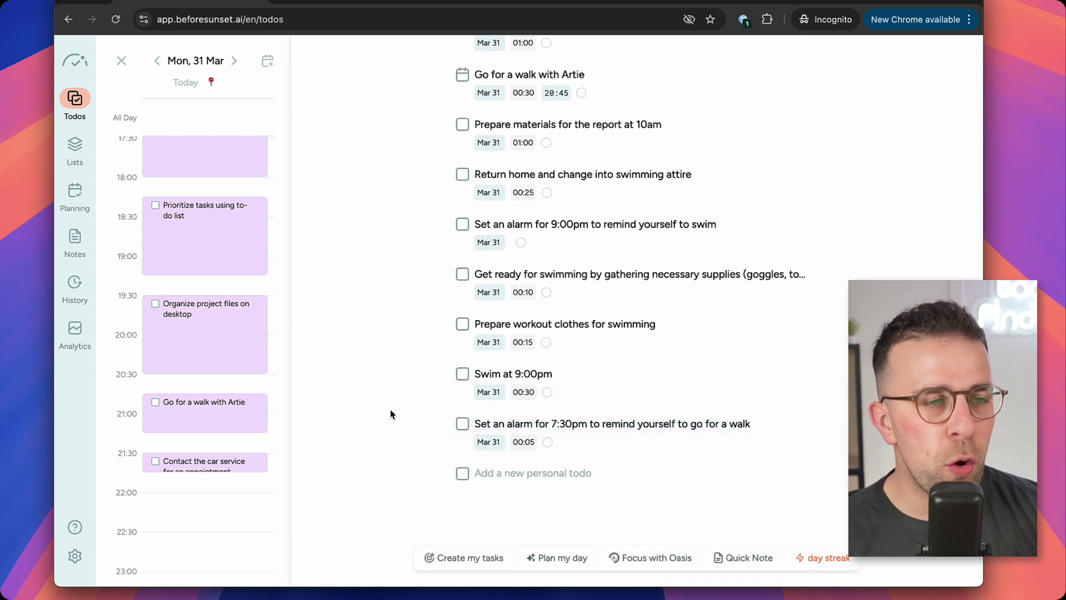
pyautogui.click(588, 417)
pyautogui.click(449, 303)
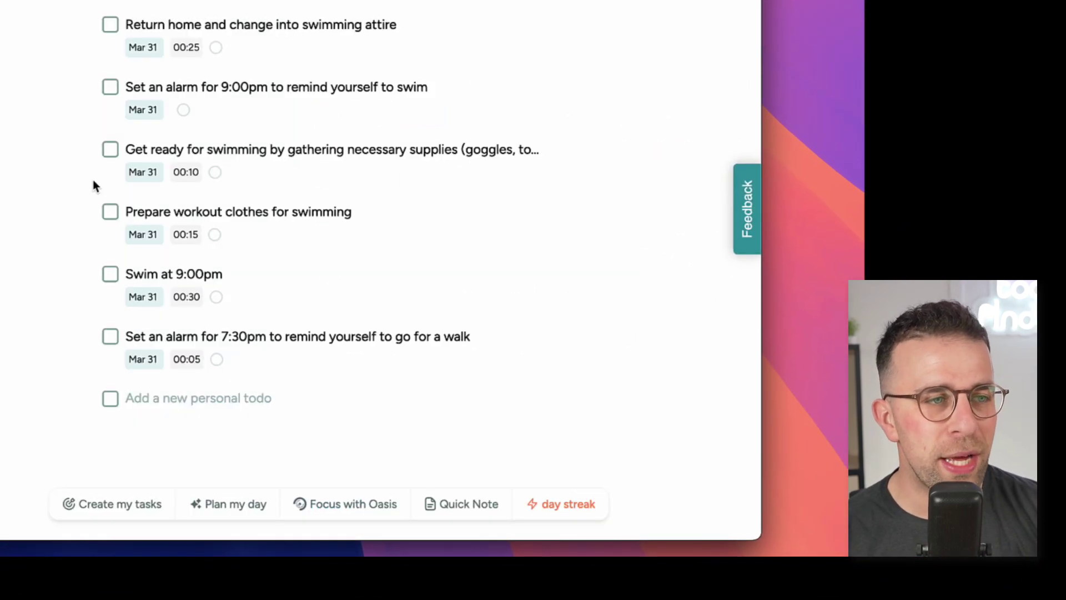
# Start a new AI goal and open the 'Organize project files on desktop' todo's details
pyautogui.scroll(12, 93, 185)
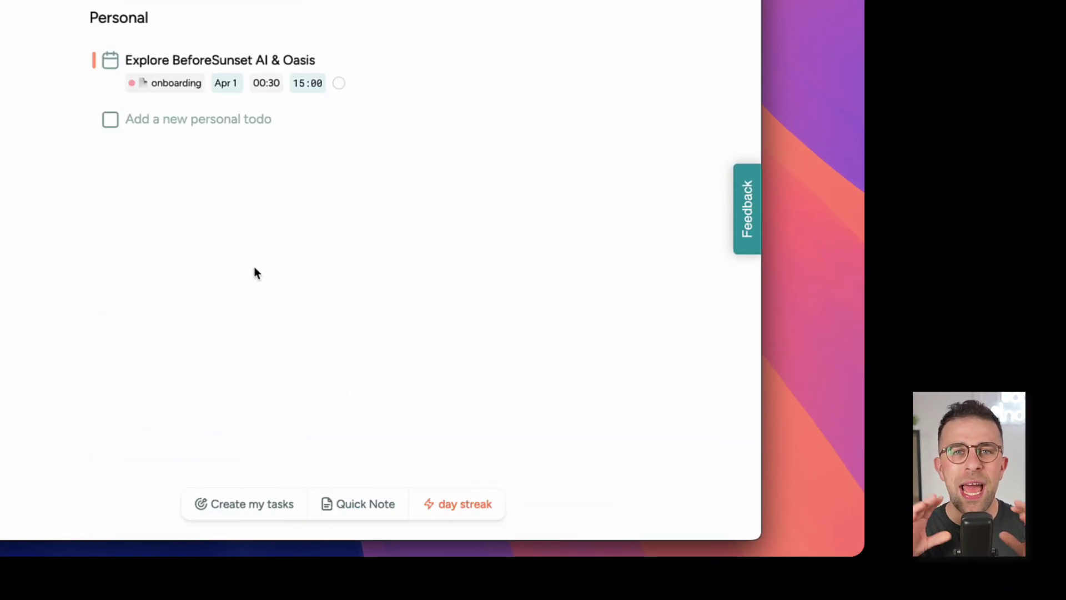
pyautogui.click(245, 504)
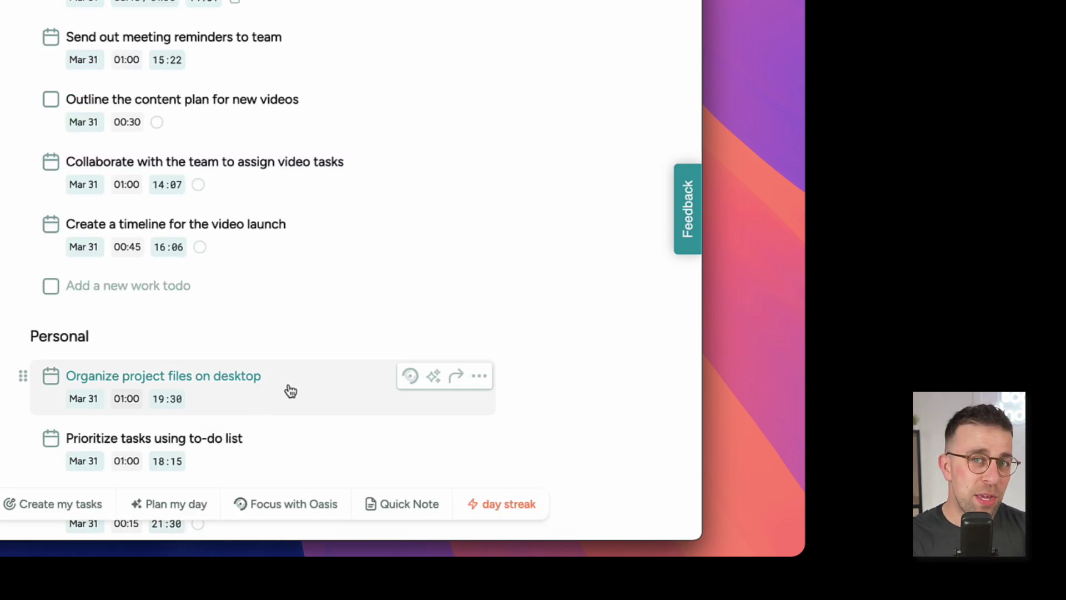
pyautogui.click(290, 391)
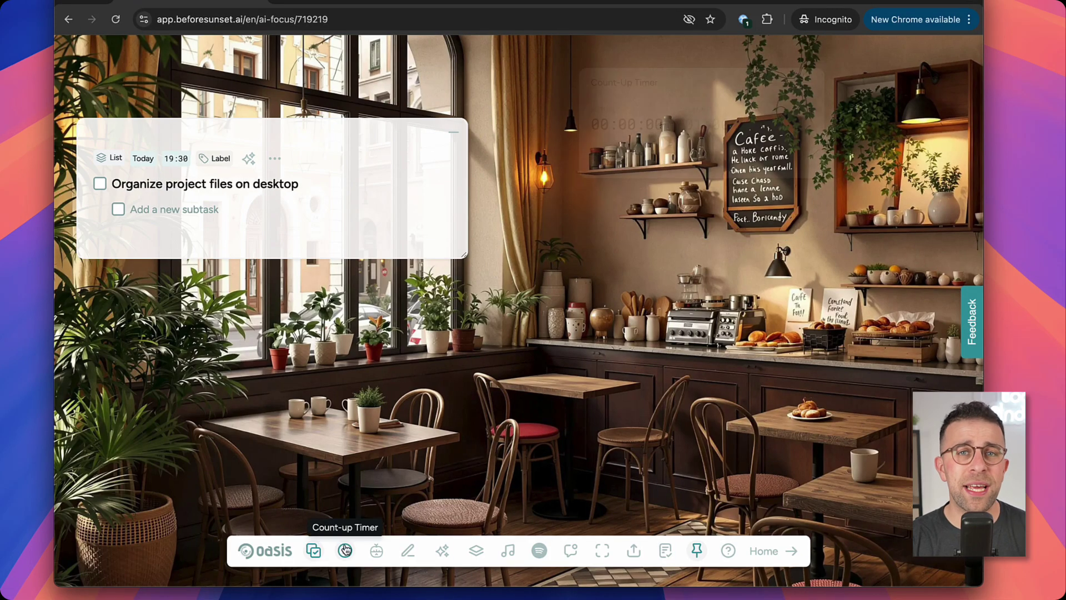
# Add a count-up timer, a notes pad and a compact music player, arranging the panels in Oasis
pyautogui.click(376, 551)
pyautogui.click(408, 551)
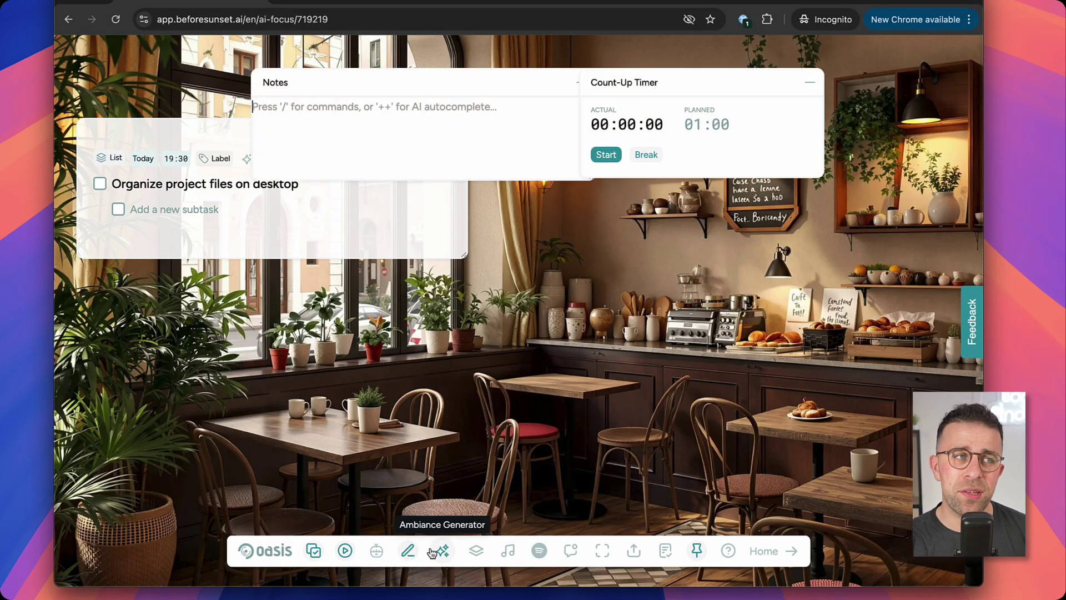
pyautogui.moveTo(472, 87); pyautogui.dragTo(815, 268)
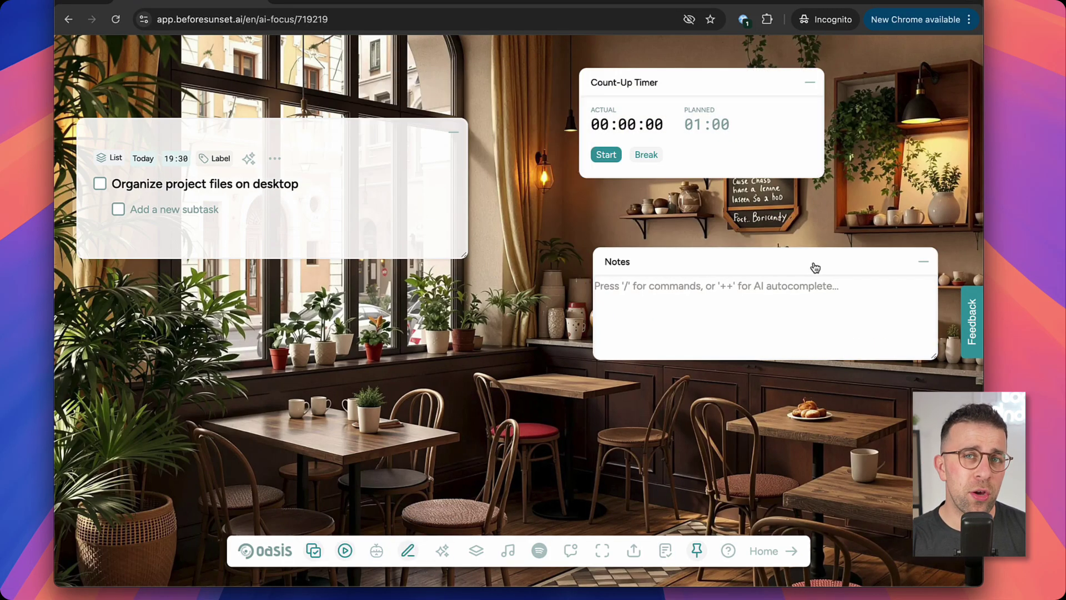
pyautogui.click(508, 551)
pyautogui.moveTo(668, 255); pyautogui.dragTo(476, 190)
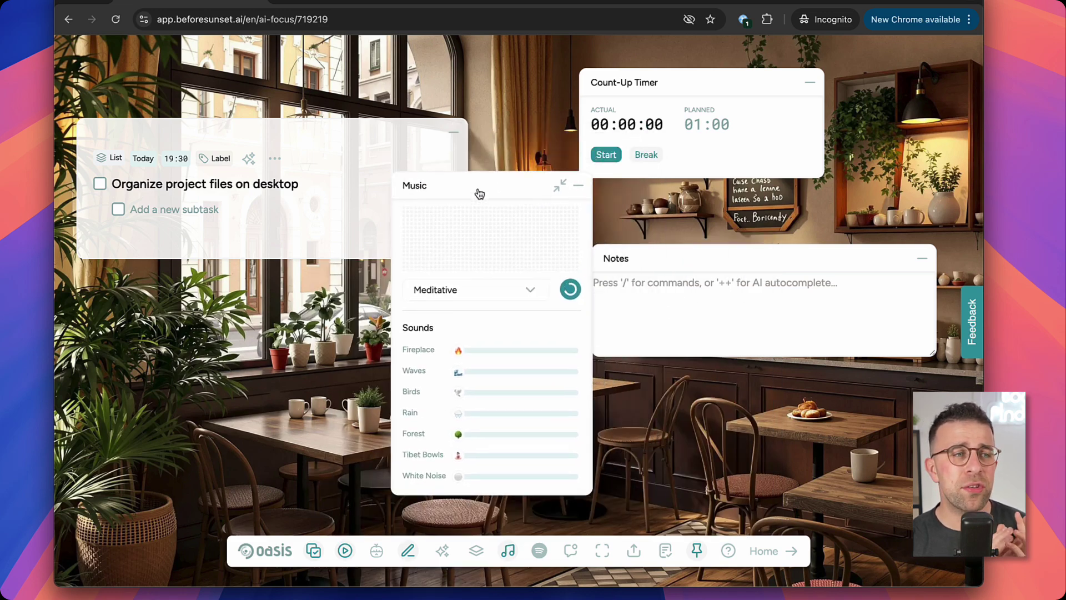
pyautogui.click(564, 183)
pyautogui.moveTo(550, 205); pyautogui.dragTo(213, 375)
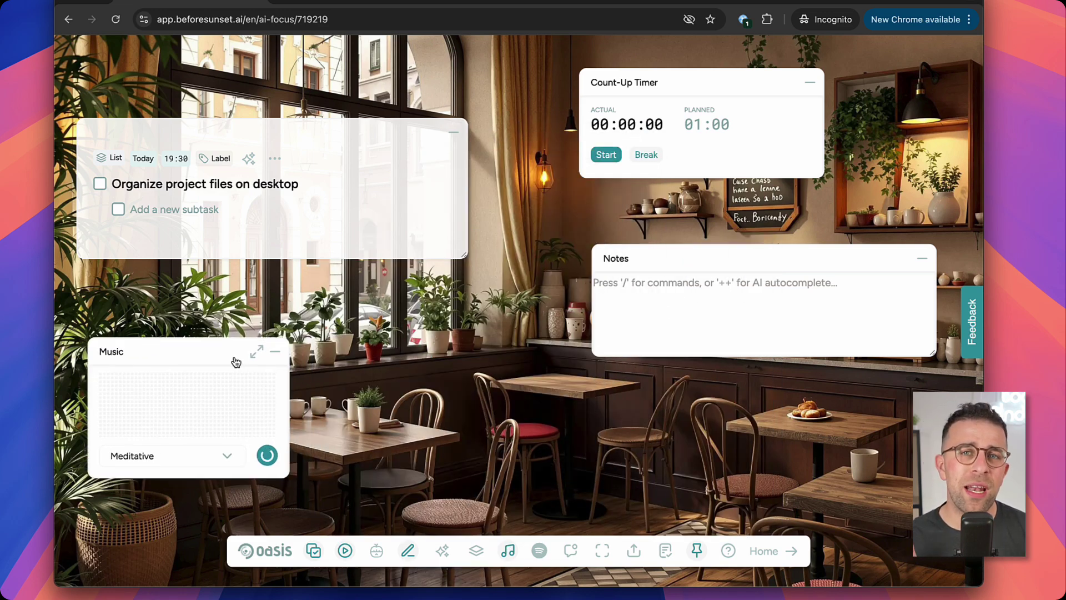
# Show the daily manifestation card lower down, then leave Oasis for the Notes page
pyautogui.click(571, 551)
pyautogui.moveTo(428, 285); pyautogui.dragTo(494, 348)
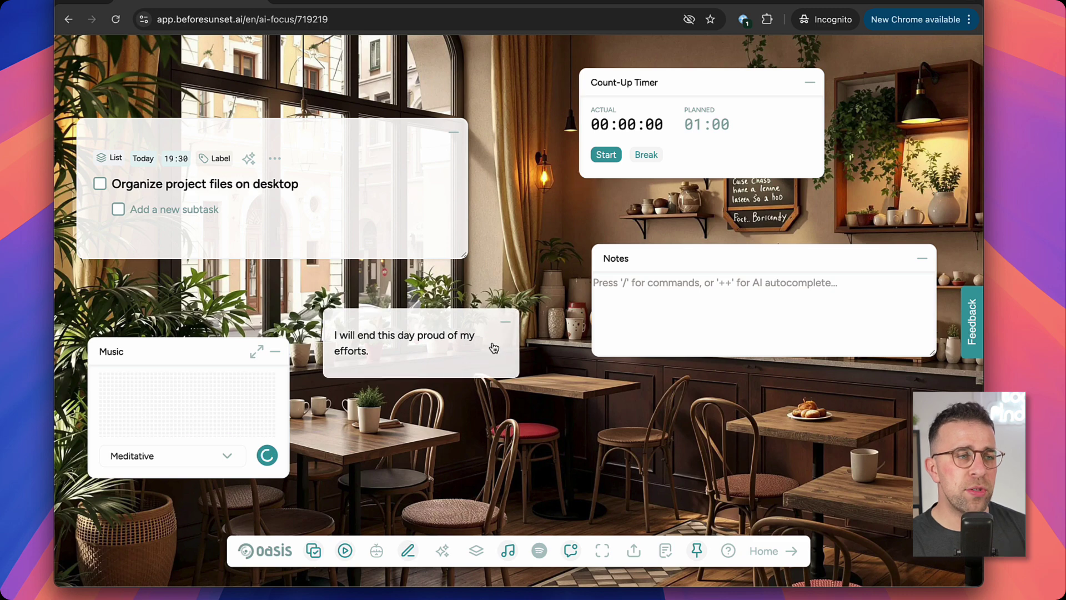
pyautogui.click(759, 552)
pyautogui.click(75, 239)
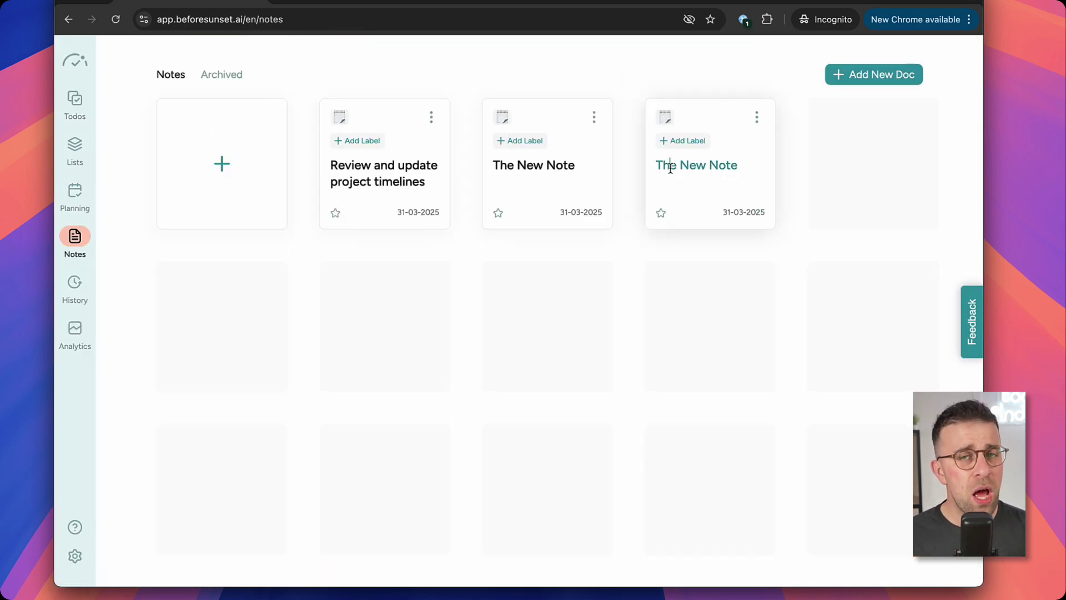
# On the weekly calendar, schedule 'Prepare walking shoes' at 17:00 and 'Arrive at work by 9am' on Tuesday
pyautogui.click(77, 197)
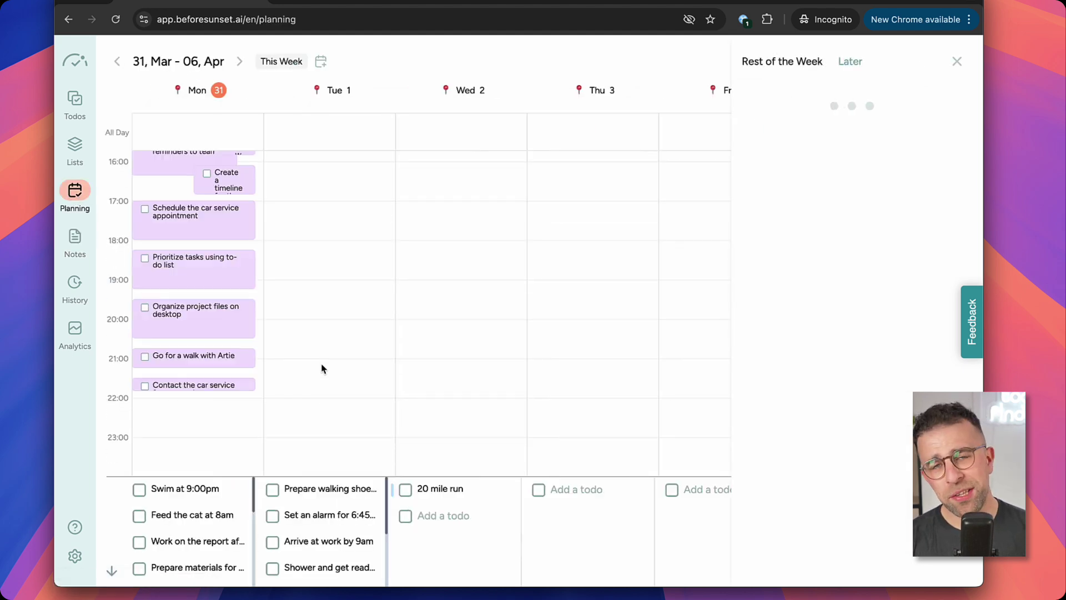
pyautogui.moveTo(325, 489); pyautogui.dragTo(318, 217)
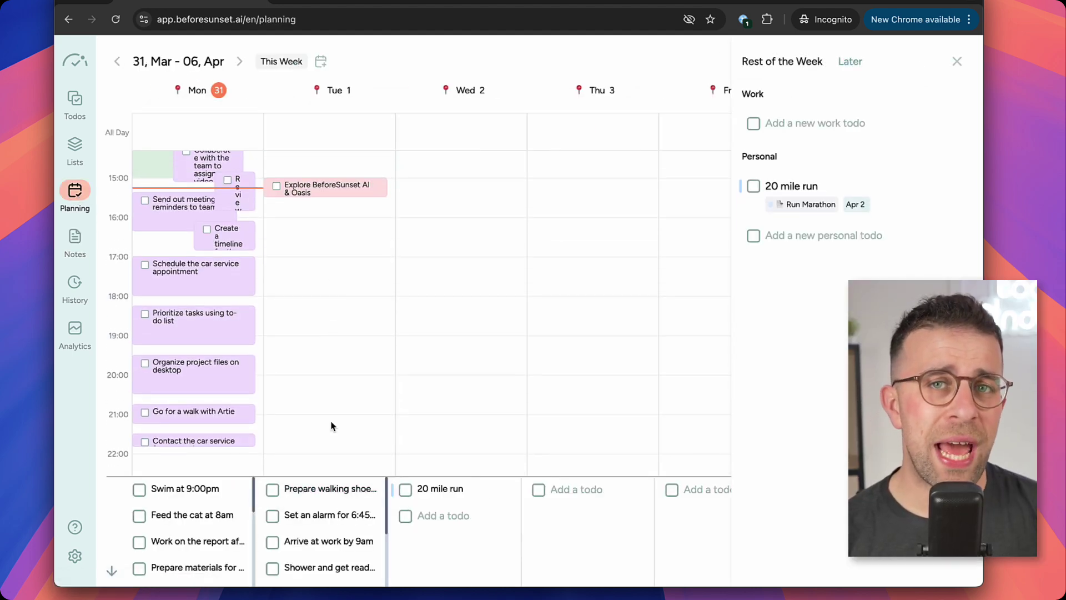
pyautogui.moveTo(340, 511); pyautogui.dragTo(336, 321)
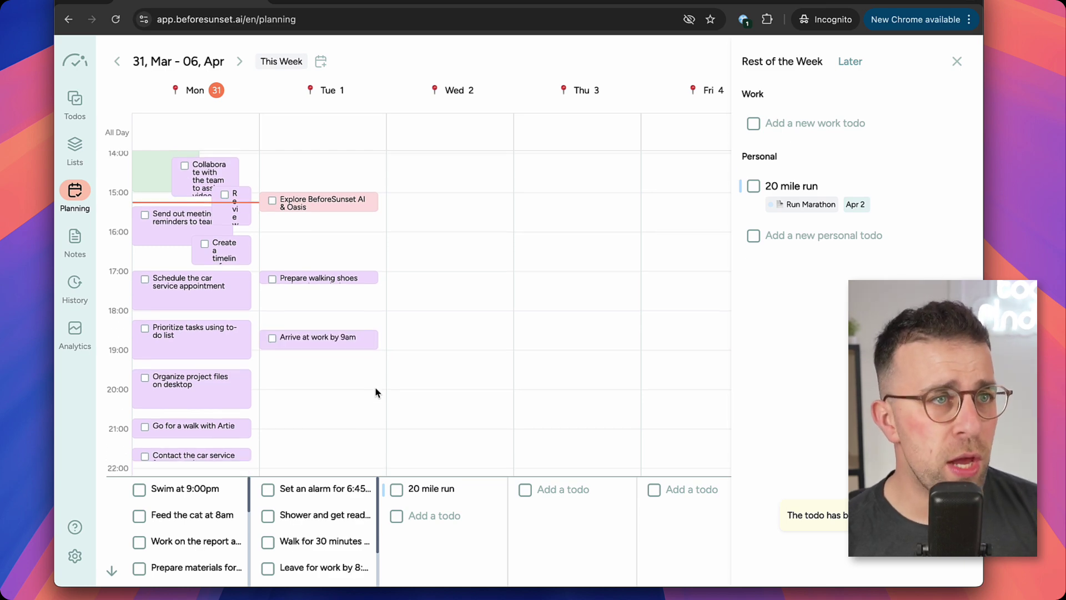
# In 'The New Note', add a Heading 1 line below Organize Week and begin typing 'Simple Headers'
pyautogui.click(75, 239)
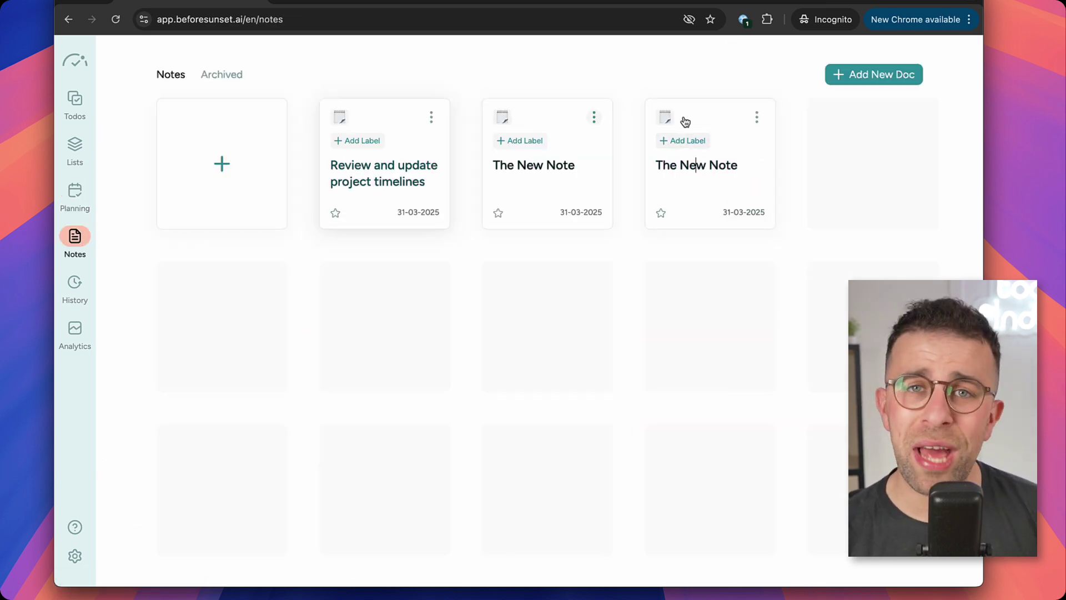
pyautogui.click(708, 124)
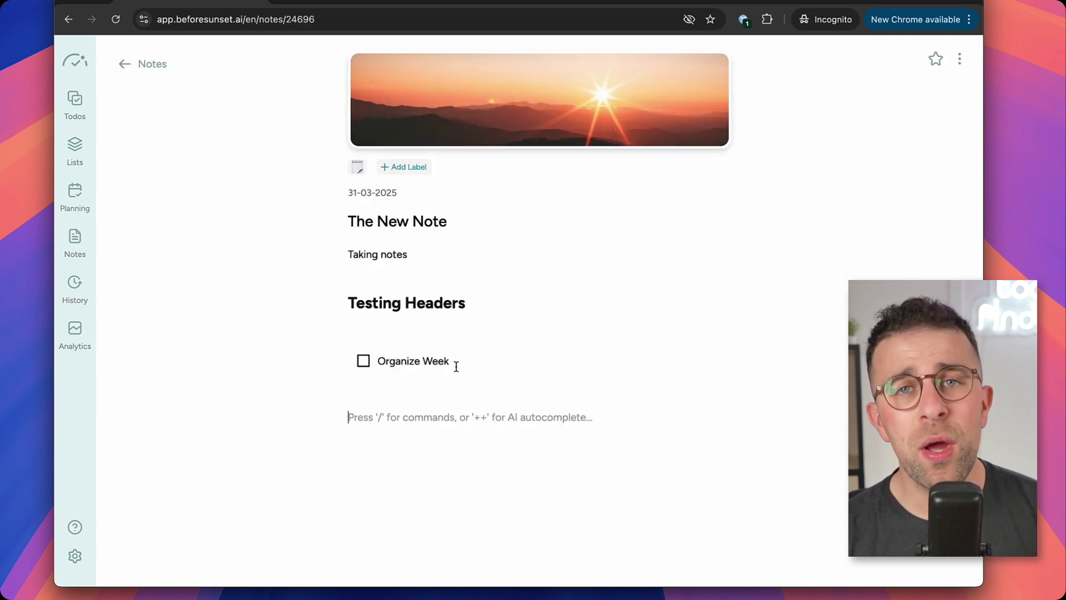
pyautogui.write('/')
pyautogui.scroll(-3, 443, 334)
pyautogui.scroll(3, 441, 314)
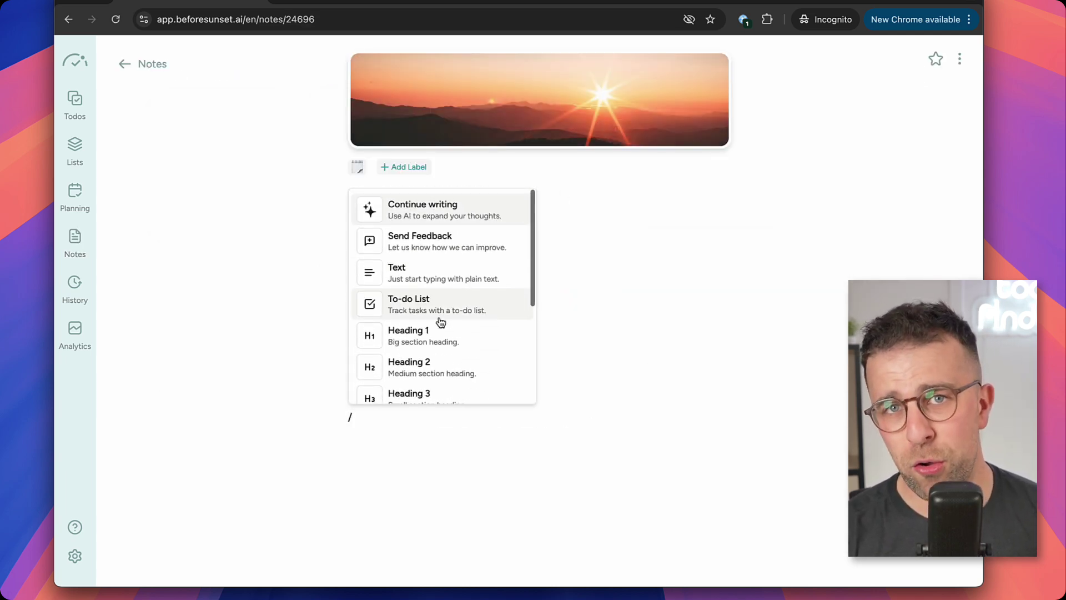
pyautogui.scroll(-1, 441, 322)
pyautogui.click(441, 321)
pyautogui.write('Simple Headers')
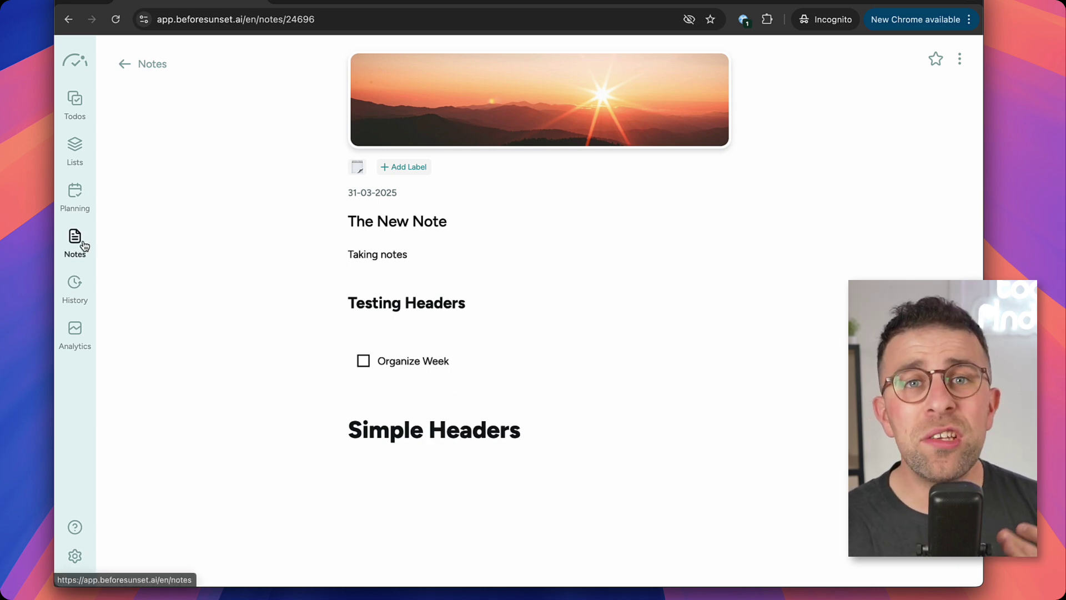
# View the 31 Mar analytics: total time, badges, 0/4 todos accomplished and 04:00 hr planned
pyautogui.click(76, 156)
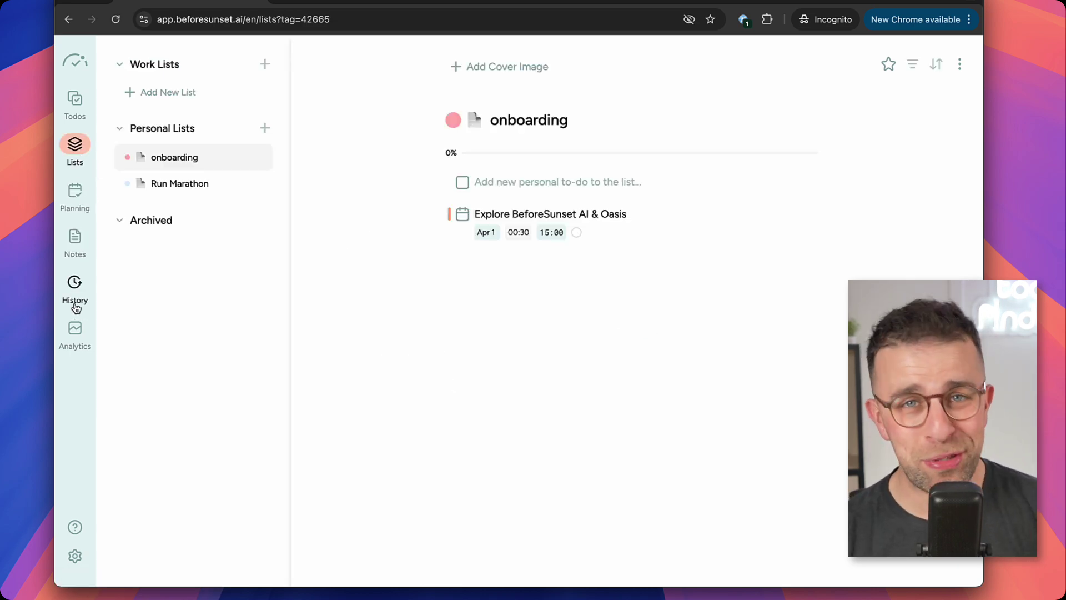
pyautogui.click(76, 328)
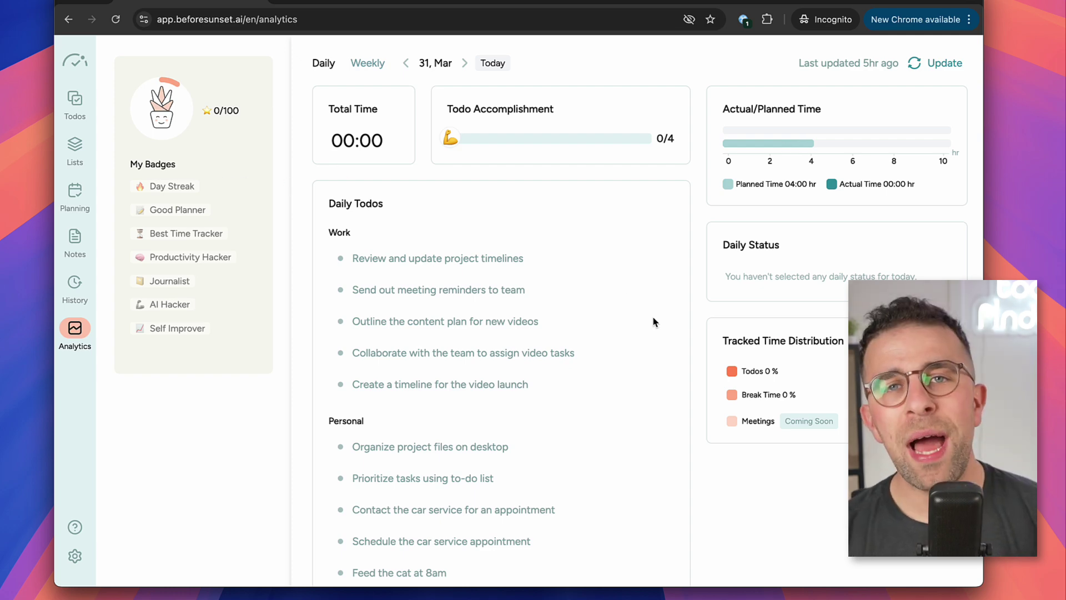
pyautogui.scroll(-4, 661, 356)
pyautogui.scroll(4, 662, 355)
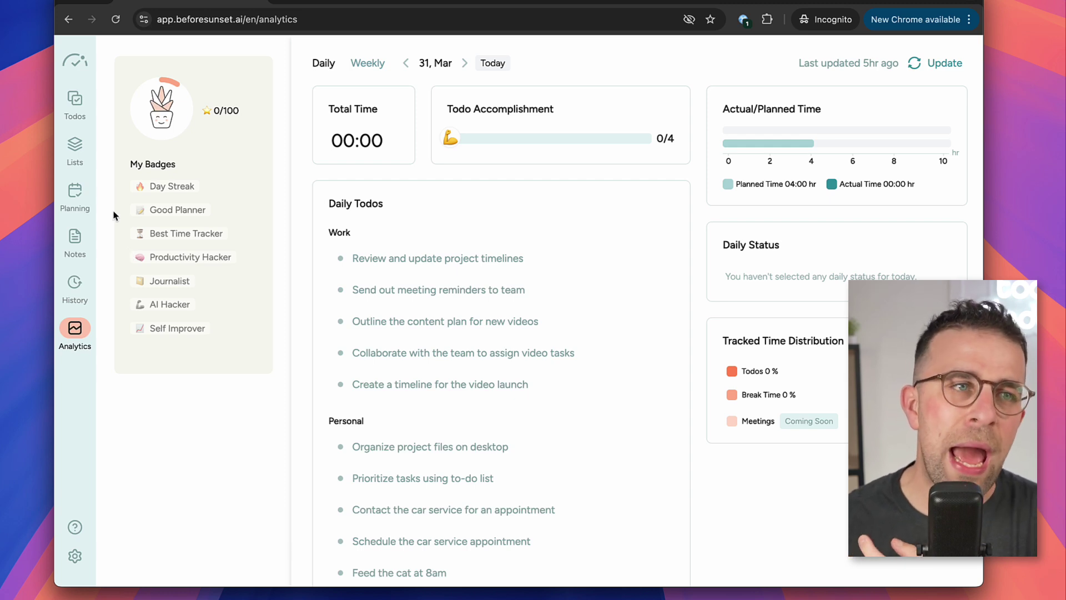
# Start an Oasis focus session on 'Organize project files on desktop' with the bamboo background
pyautogui.click(76, 103)
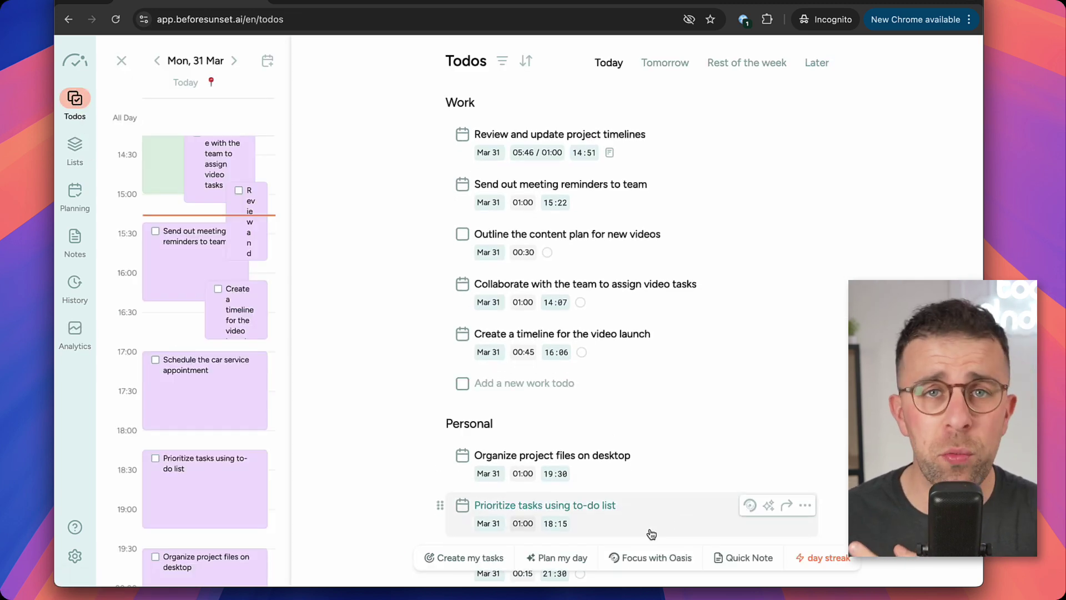
pyautogui.click(650, 465)
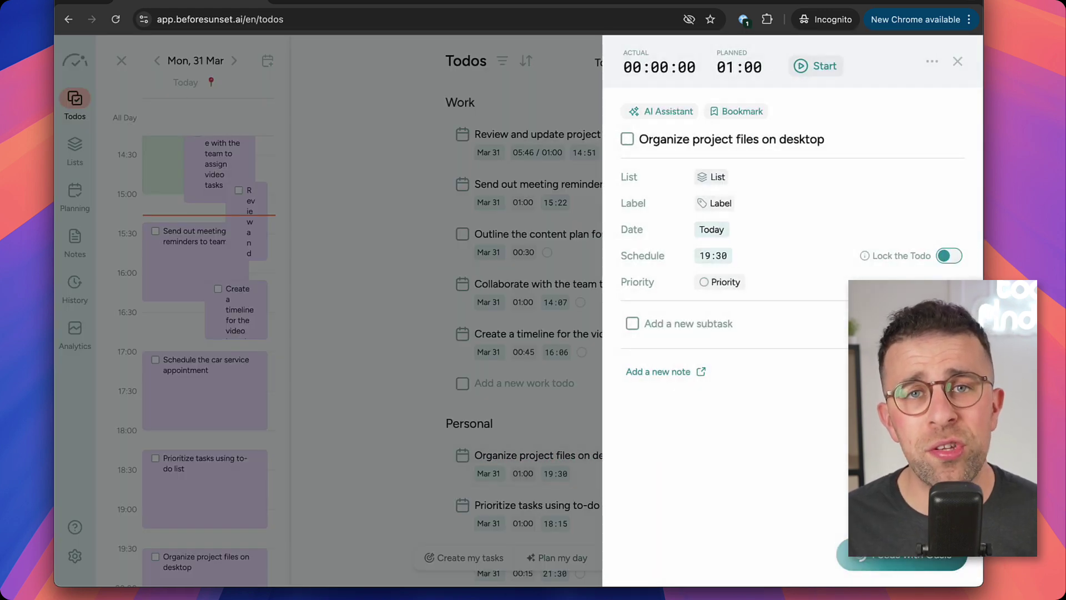
pyautogui.click(903, 561)
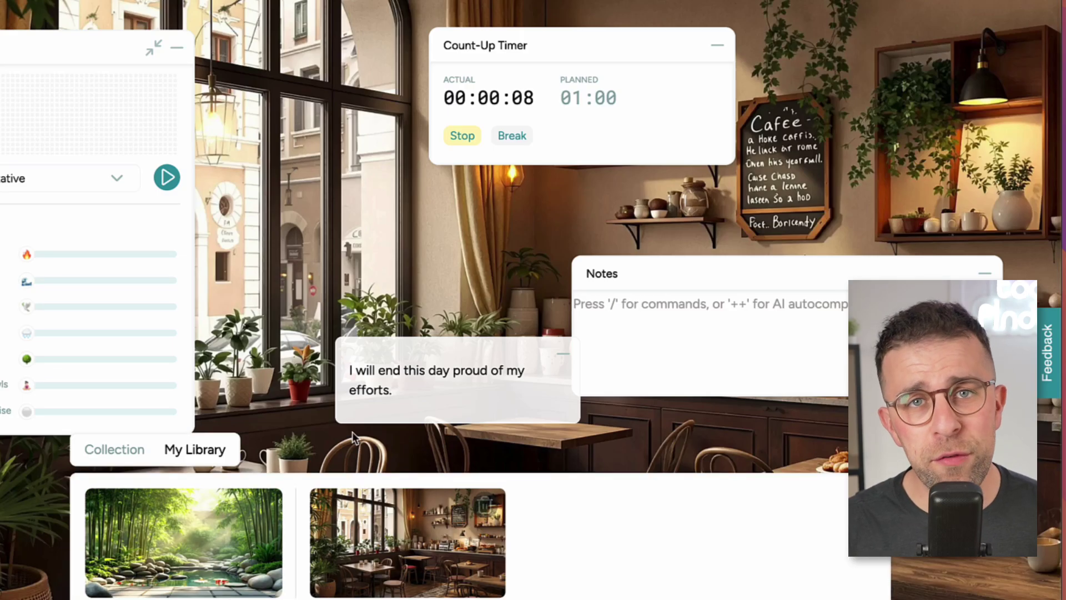
pyautogui.click(407, 543)
pyautogui.click(305, 375)
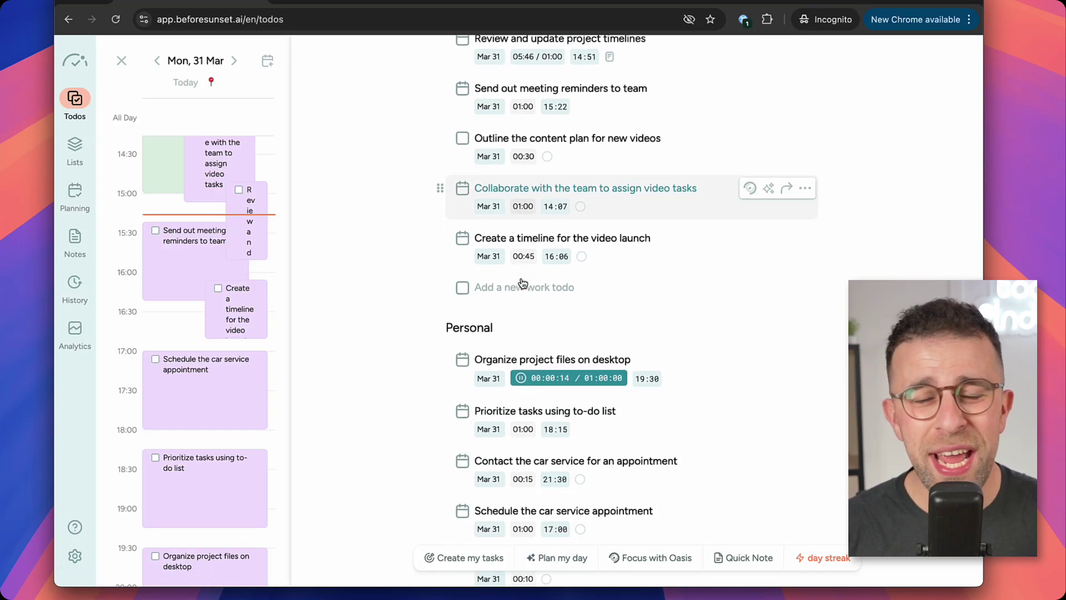
# Re-plan today with Quick Wins despite exceeding work hours, briefly opening an empty quick note
pyautogui.scroll(-1, 525, 311)
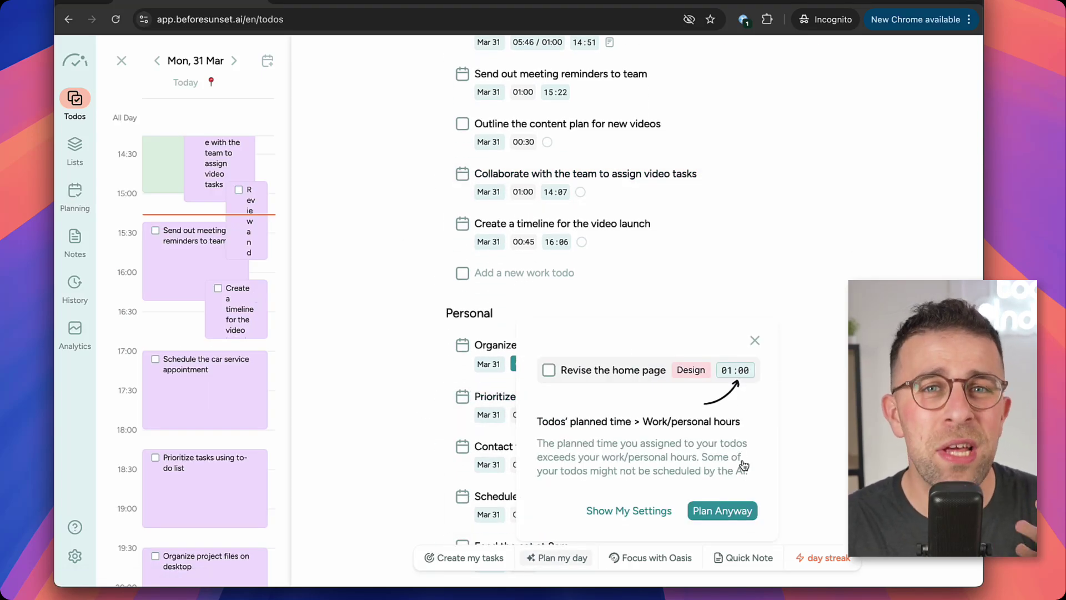
pyautogui.click(709, 513)
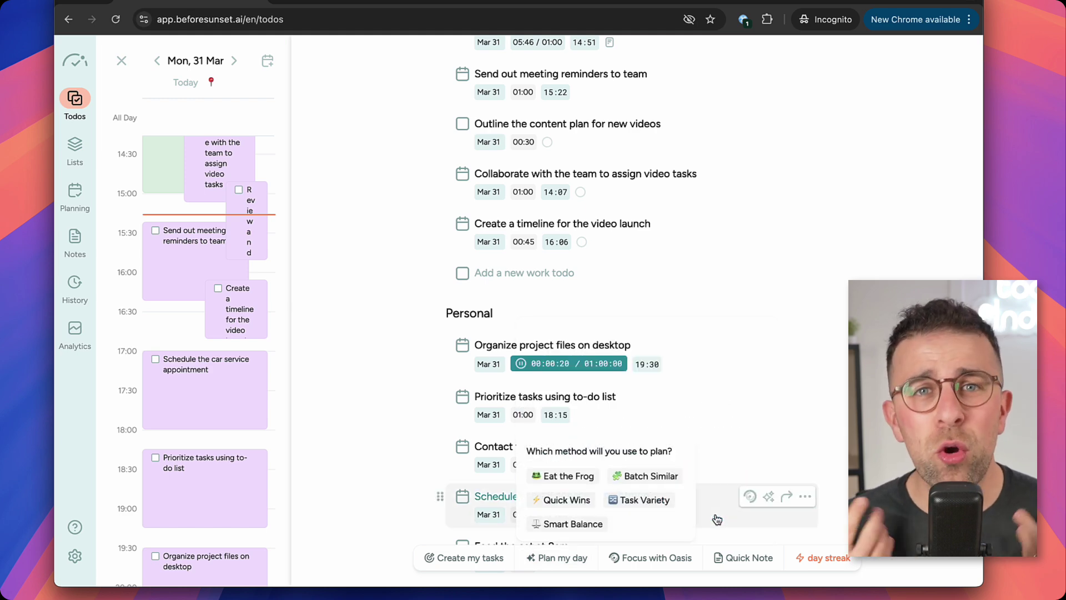
pyautogui.click(567, 500)
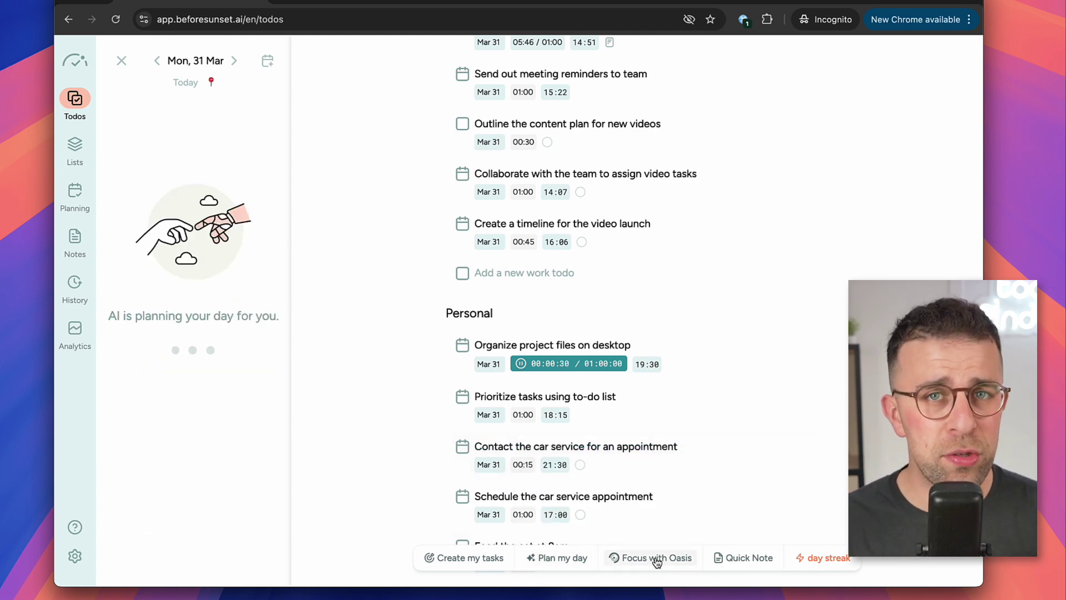
pyautogui.click(720, 558)
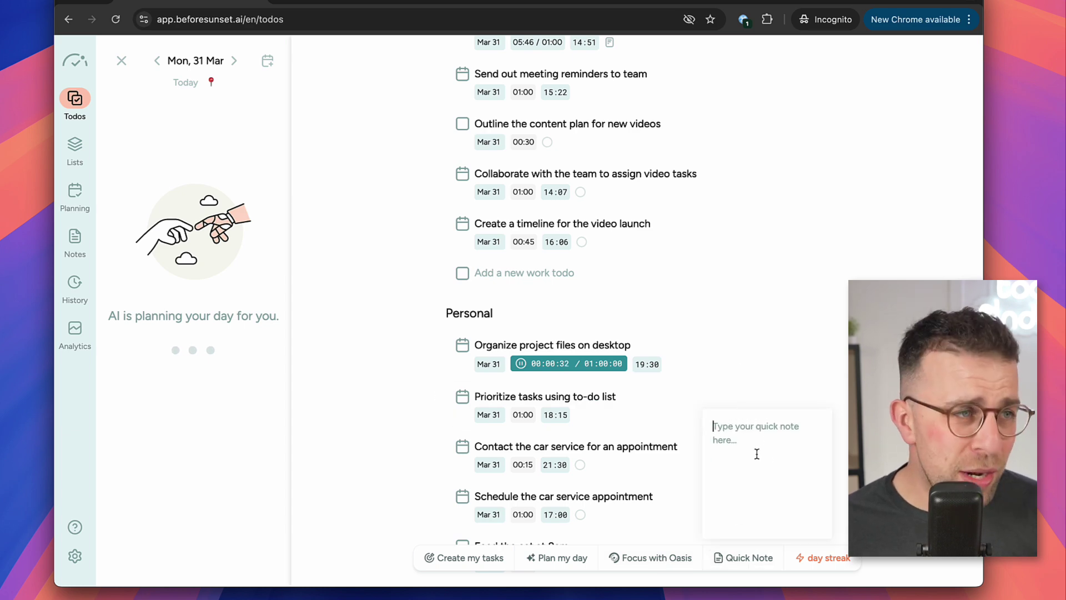
pyautogui.click(796, 309)
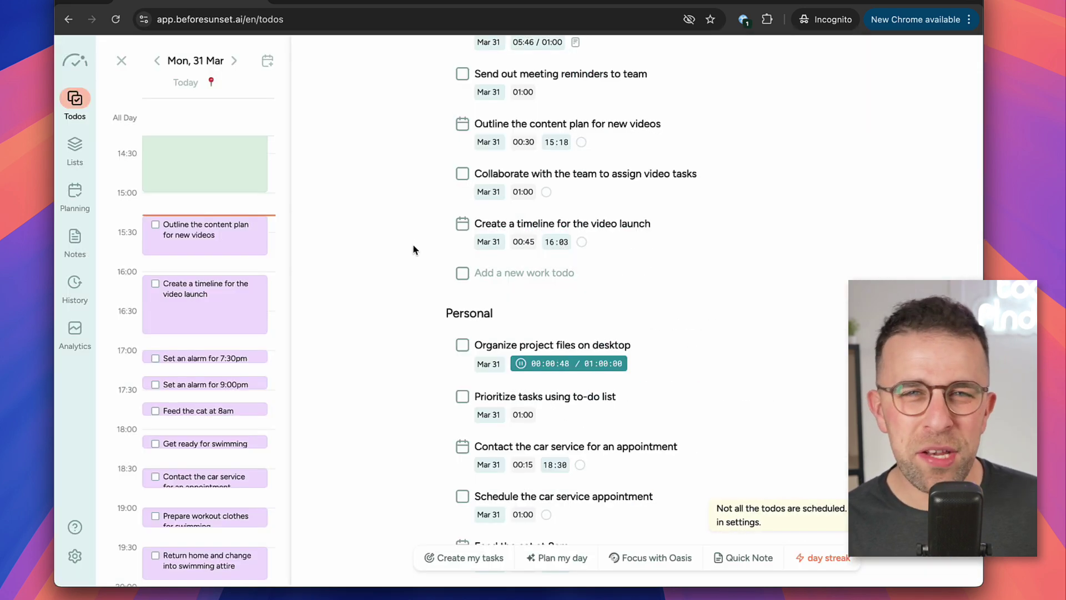
pyautogui.scroll(-5, 252, 370)
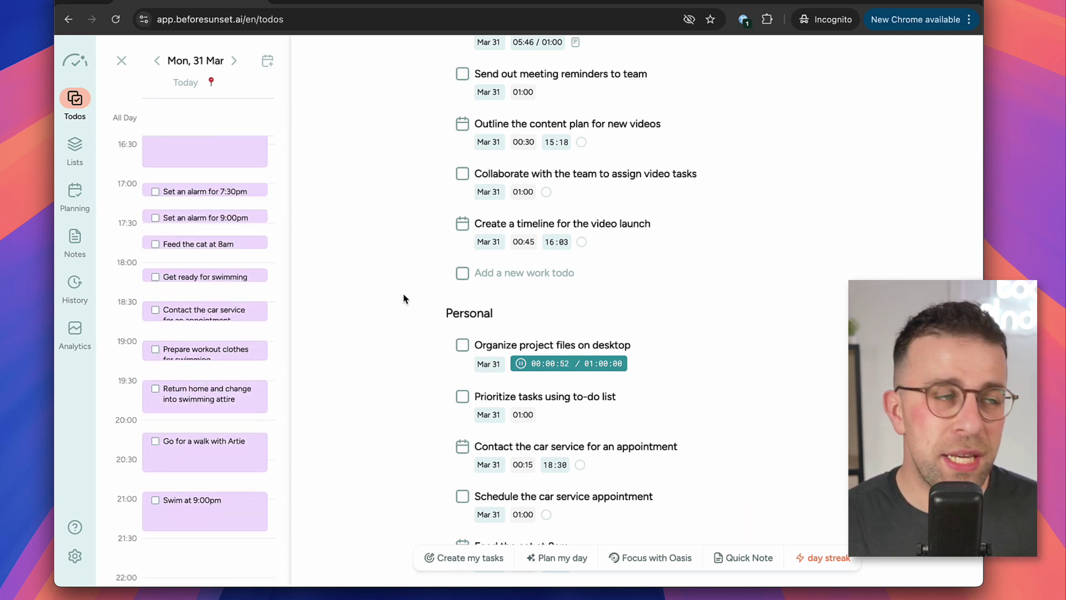
pyautogui.scroll(-9, 443, 307)
pyautogui.scroll(-4, 460, 315)
pyautogui.scroll(12, 461, 311)
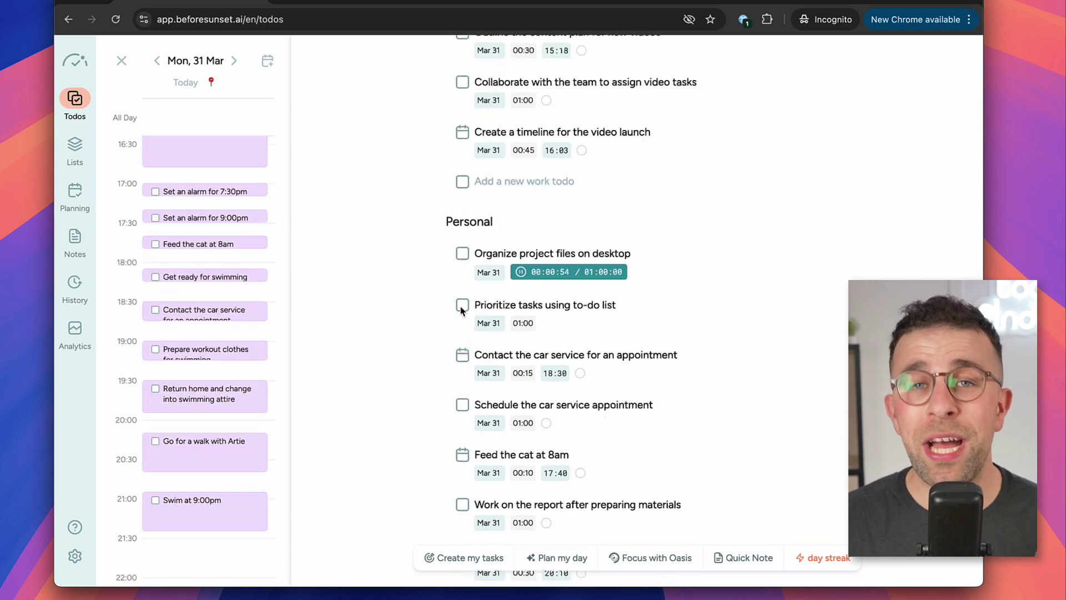
pyautogui.scroll(3, 461, 311)
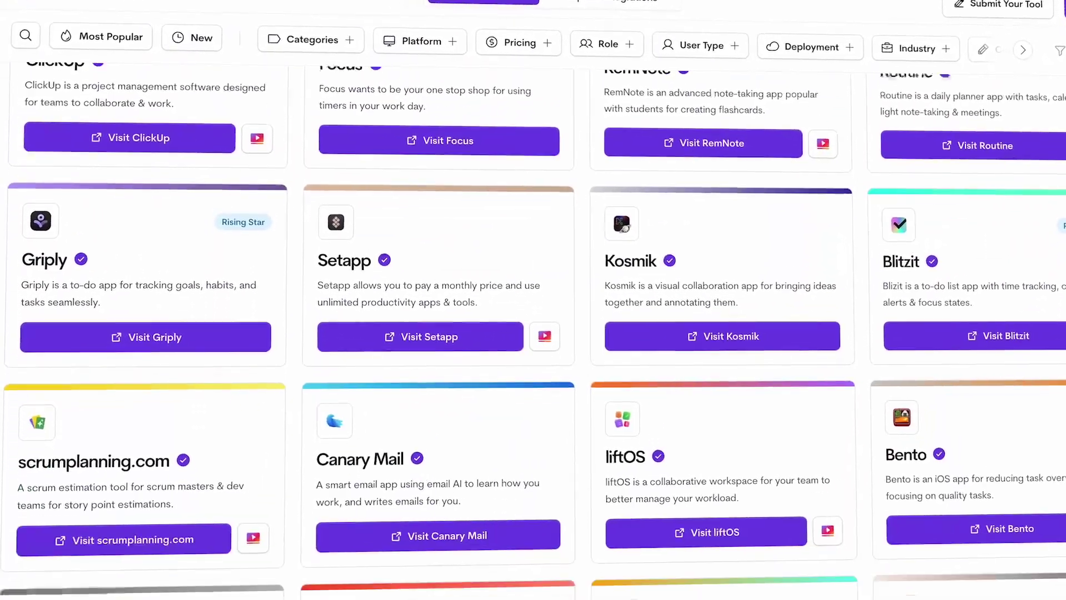
pyautogui.scroll(-7, 533, 300)
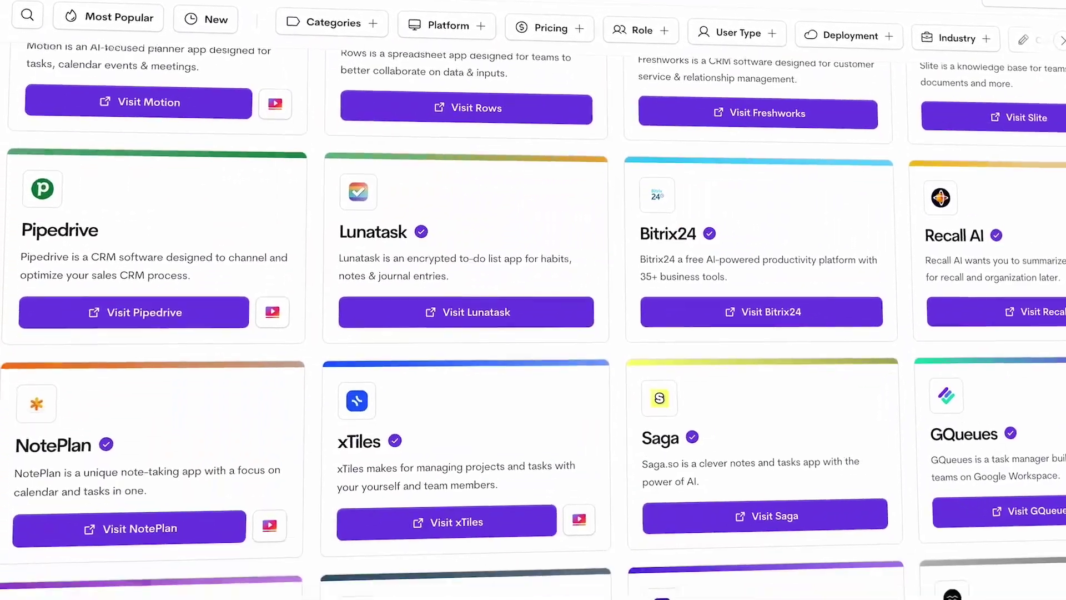
pyautogui.scroll(-7, 533, 300)
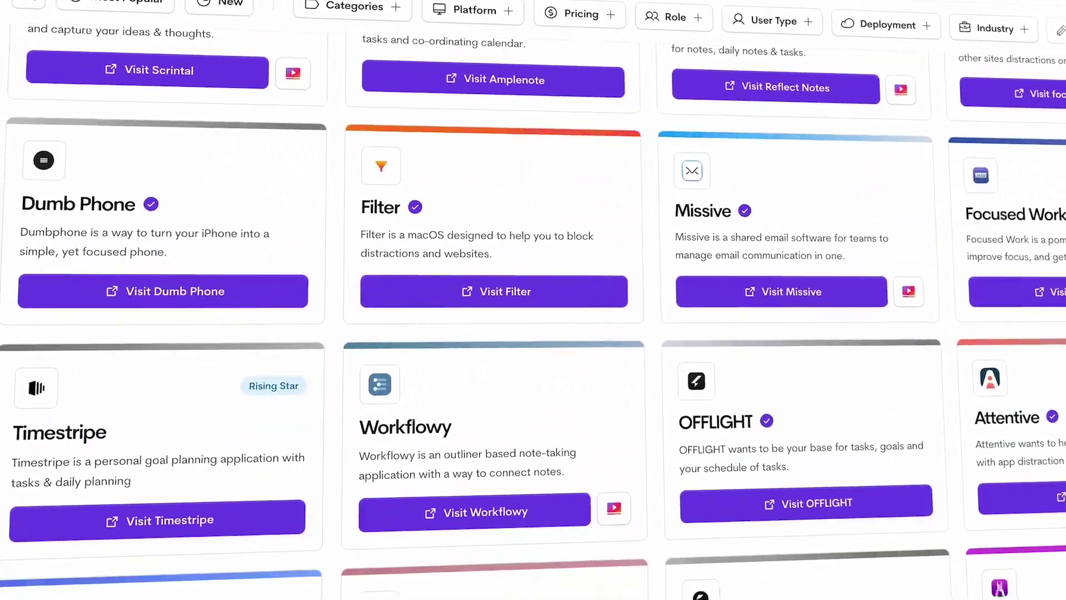
pyautogui.scroll(-7, 533, 300)
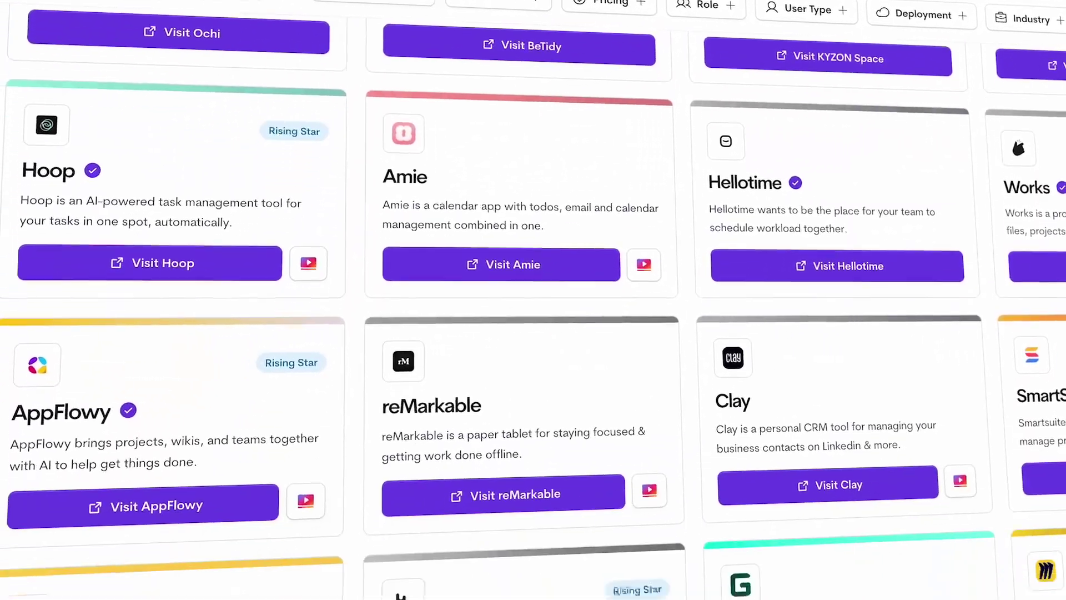
pyautogui.scroll(-7, 533, 299)
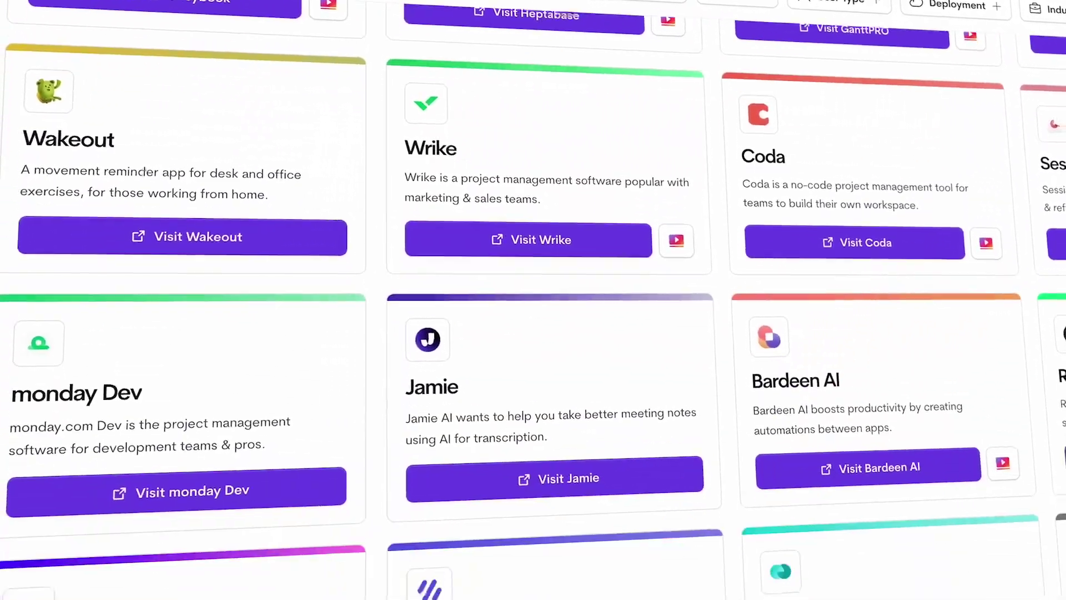
pyautogui.scroll(-7, 533, 300)
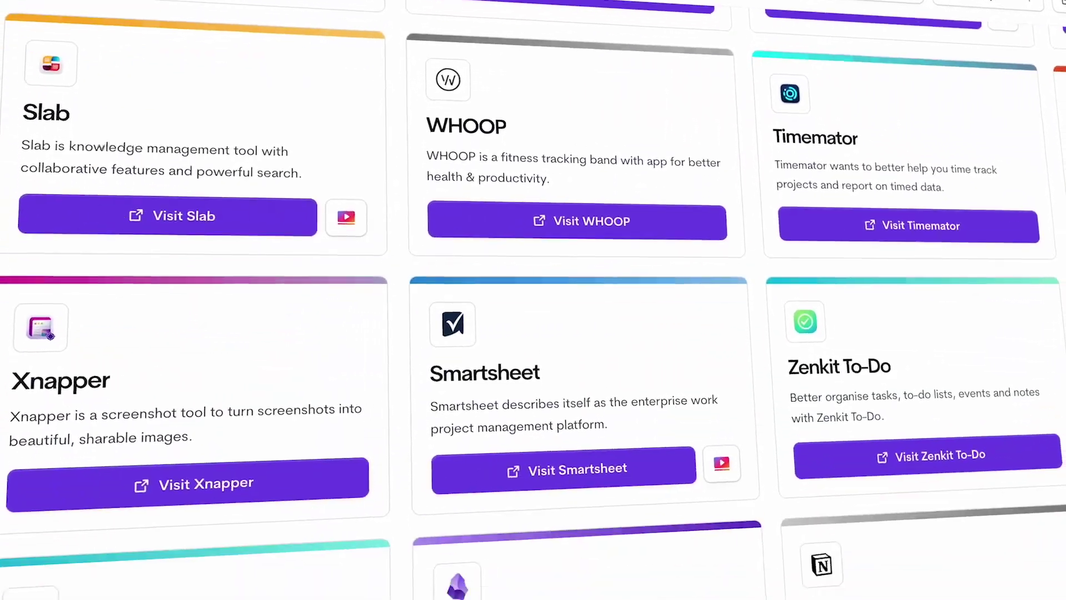
pyautogui.scroll(-7, 533, 300)
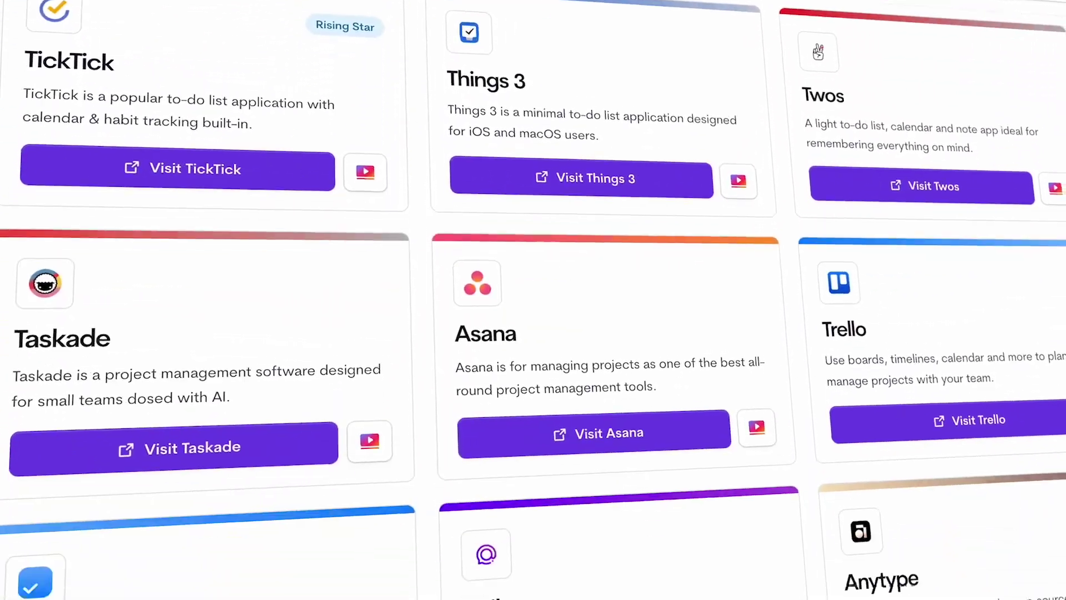
pyautogui.scroll(-7, 533, 300)
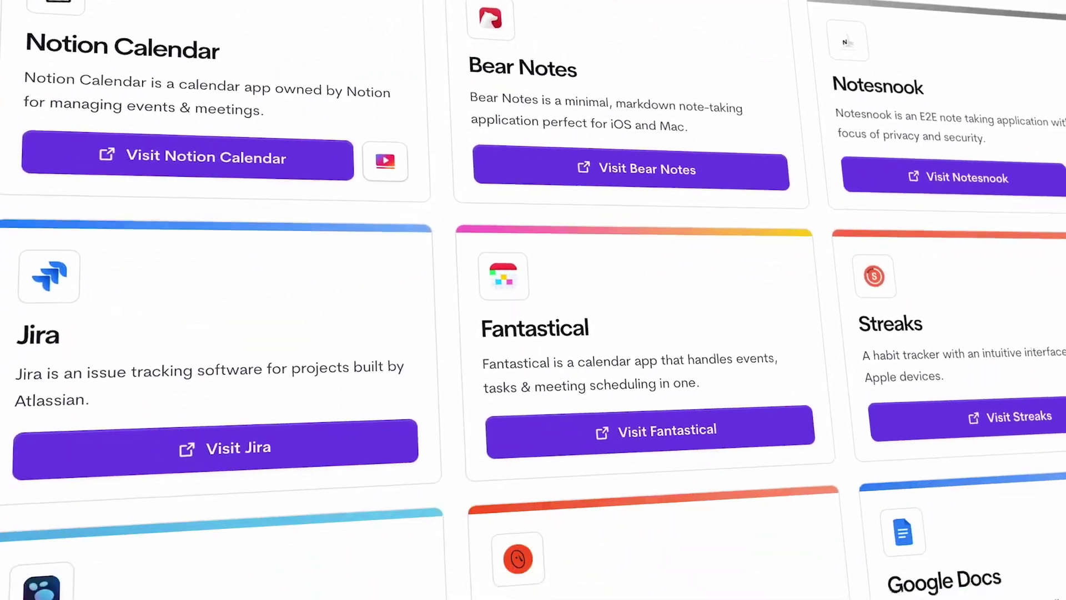